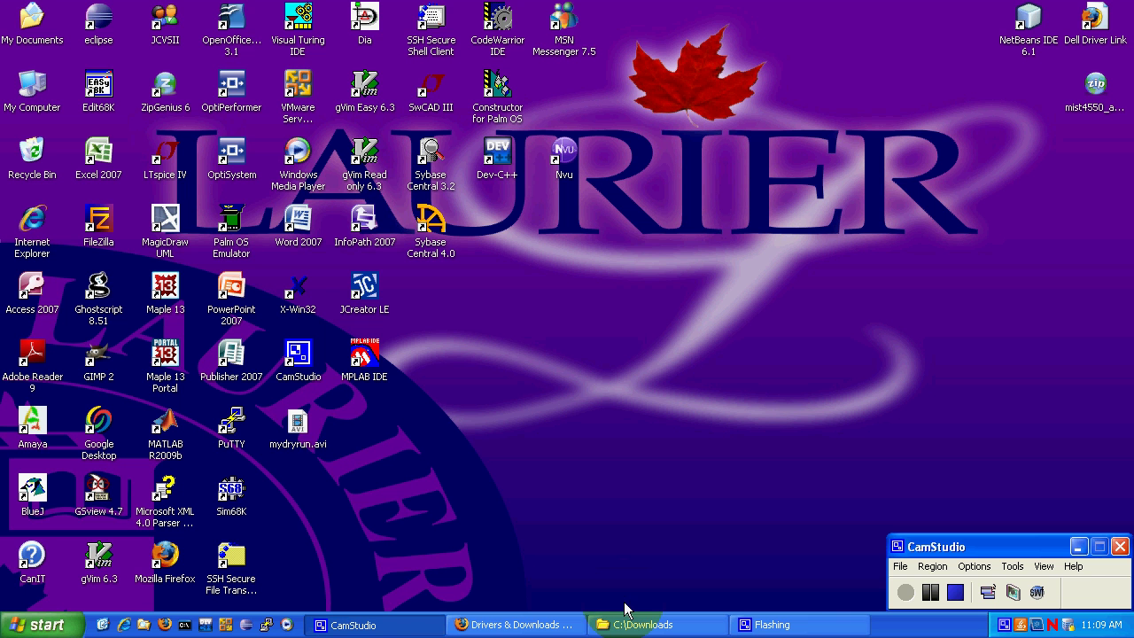
- Download and save the SIGMATEL audio driver for the Dimension E520 from Dell Support
{"action": "left_click", "coordinate": [545, 631]}
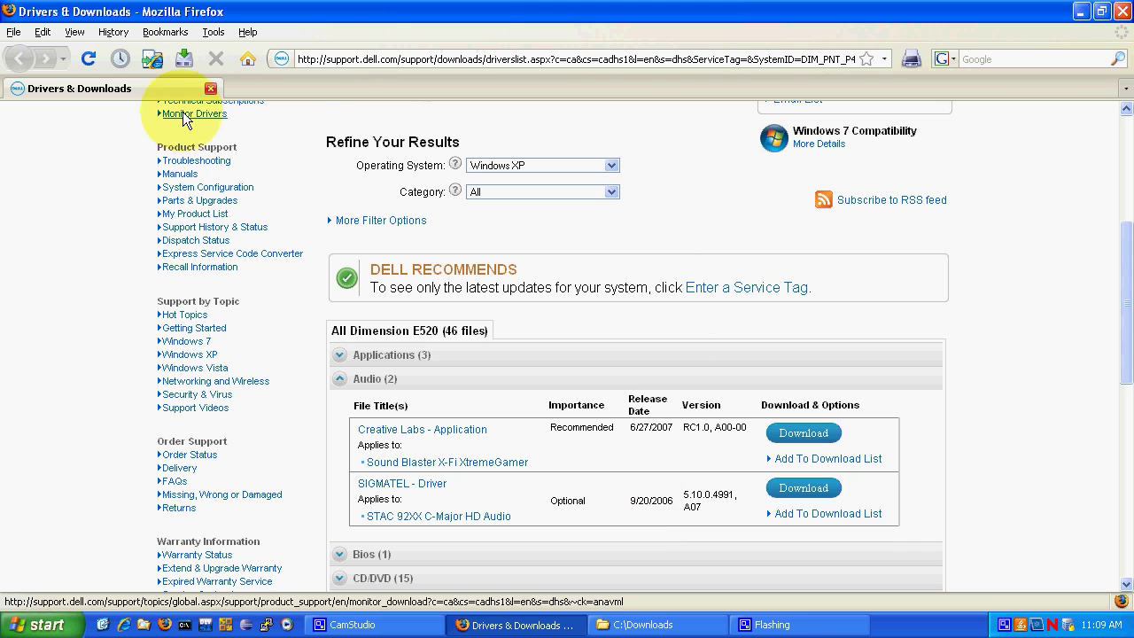
{"action": "scroll", "coordinate": [443, 337], "scroll_direction": "up", "scroll_amount": 6}
{"action": "scroll", "coordinate": [506, 334], "scroll_direction": "down", "scroll_amount": 8}
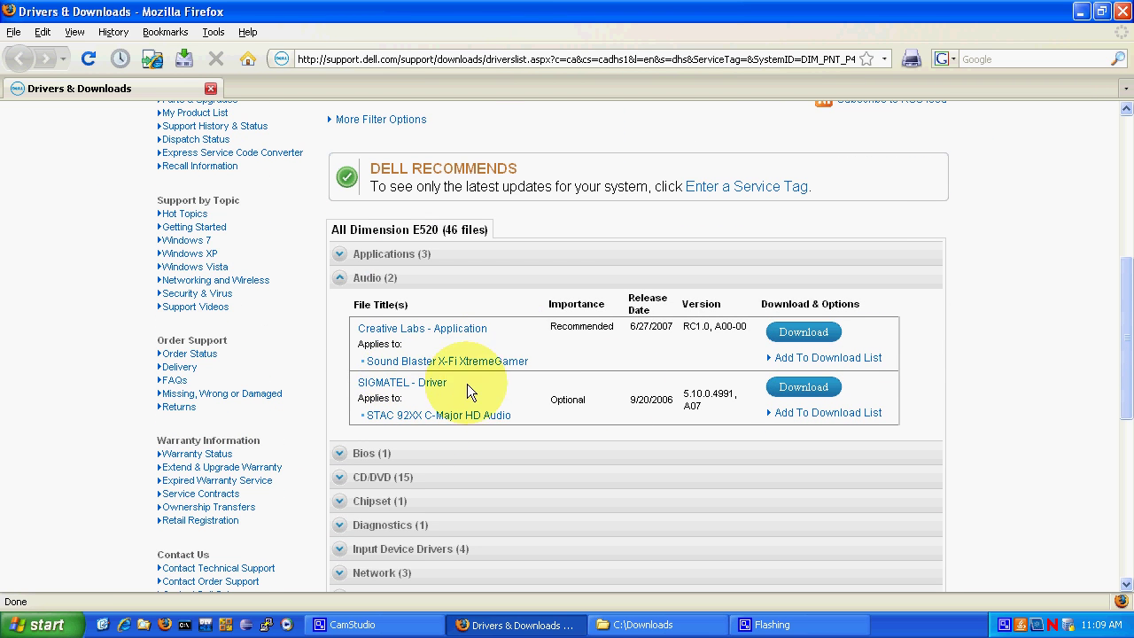
{"action": "left_click", "coordinate": [790, 395]}
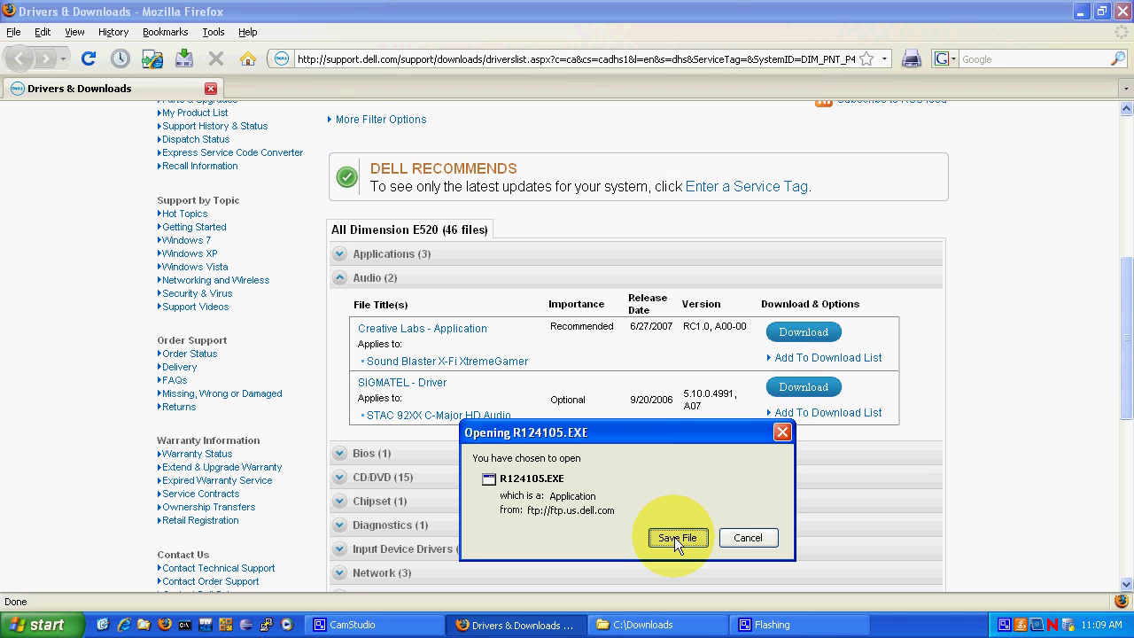
{"action": "left_click", "coordinate": [677, 537]}
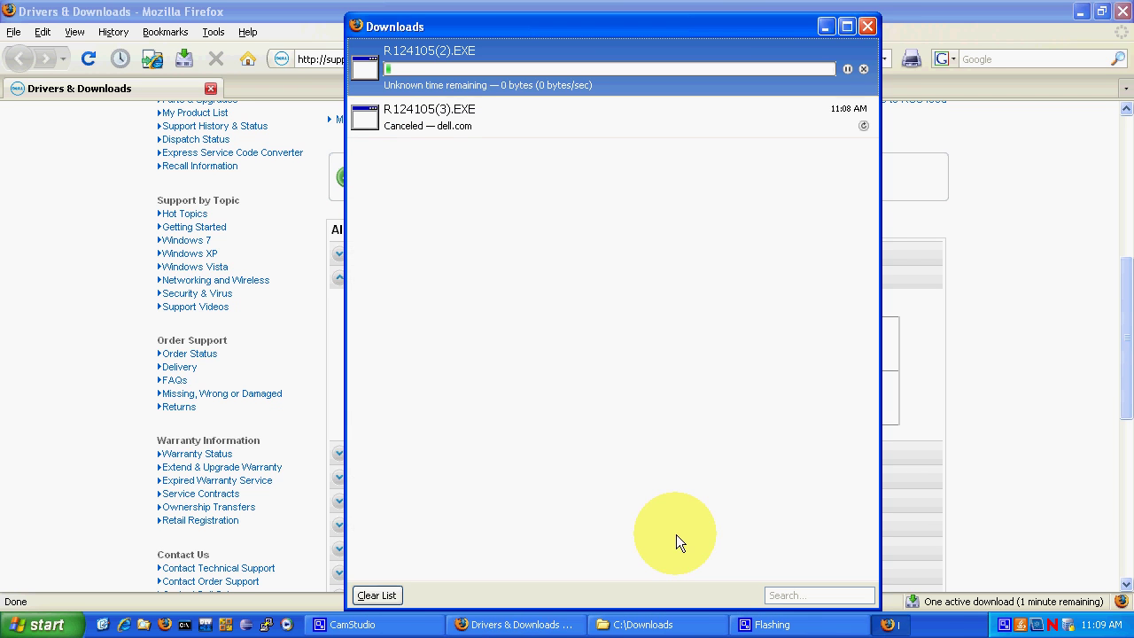
{"action": "left_click", "coordinate": [867, 25]}
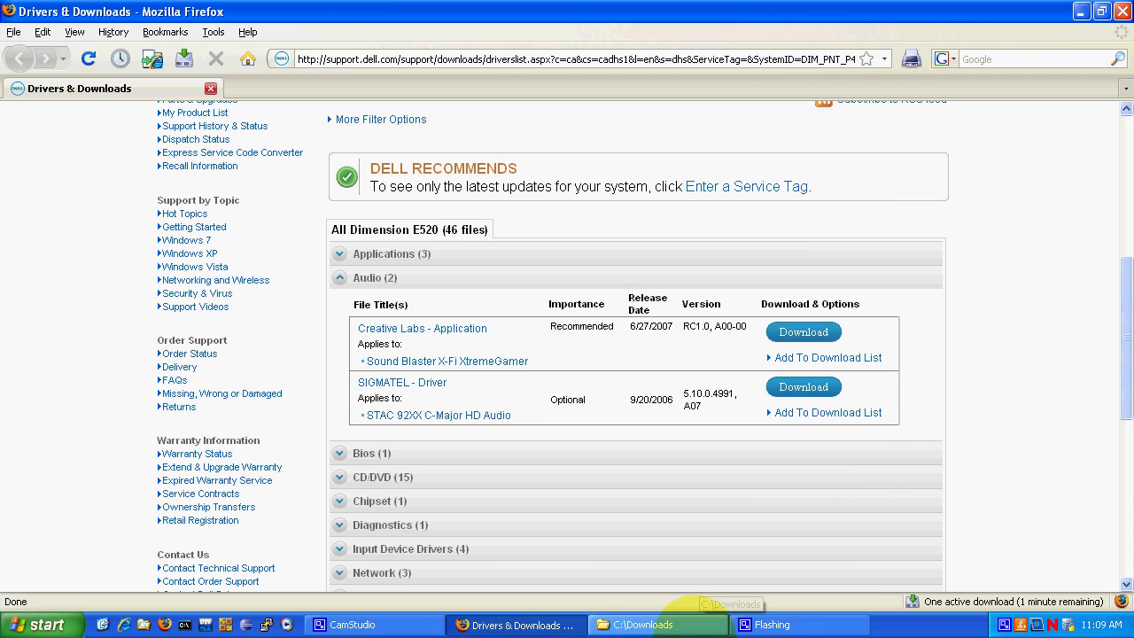
- Run R124105.EXE from C:\Downloads and unzip its driver files, overwriting existing ones
{"action": "left_click", "coordinate": [700, 625]}
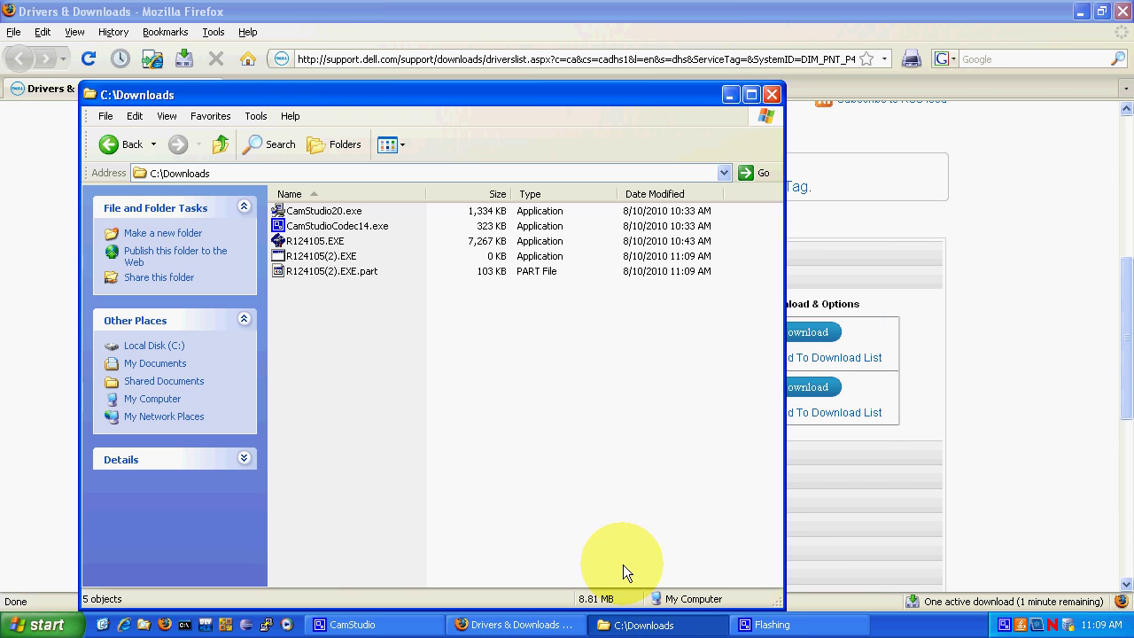
{"action": "double_click", "coordinate": [334, 243]}
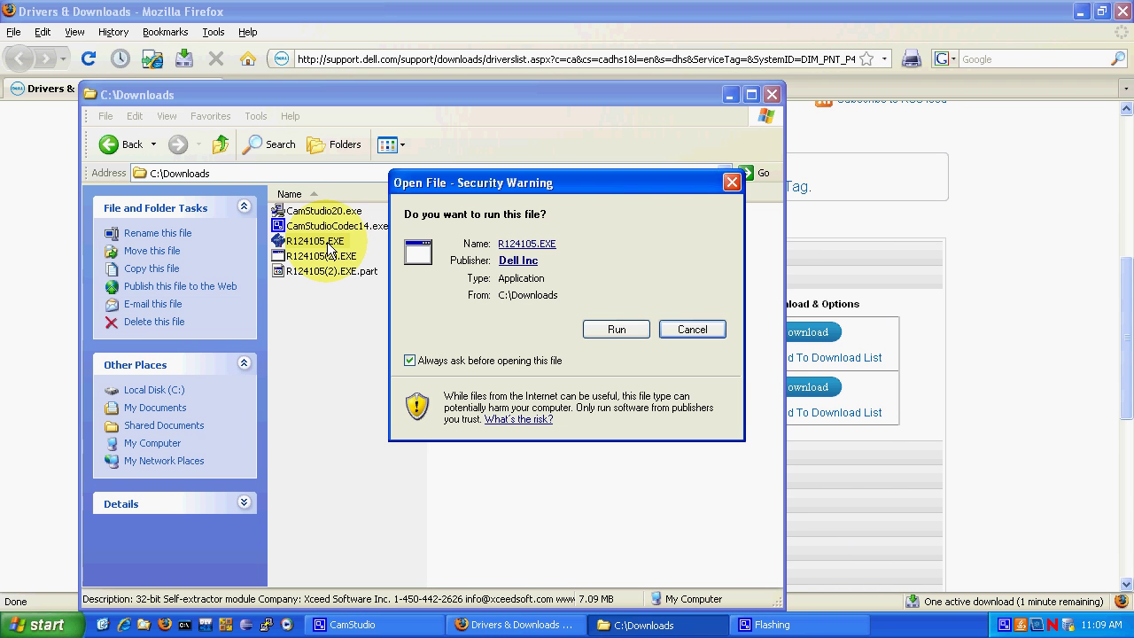
{"action": "left_click", "coordinate": [619, 335]}
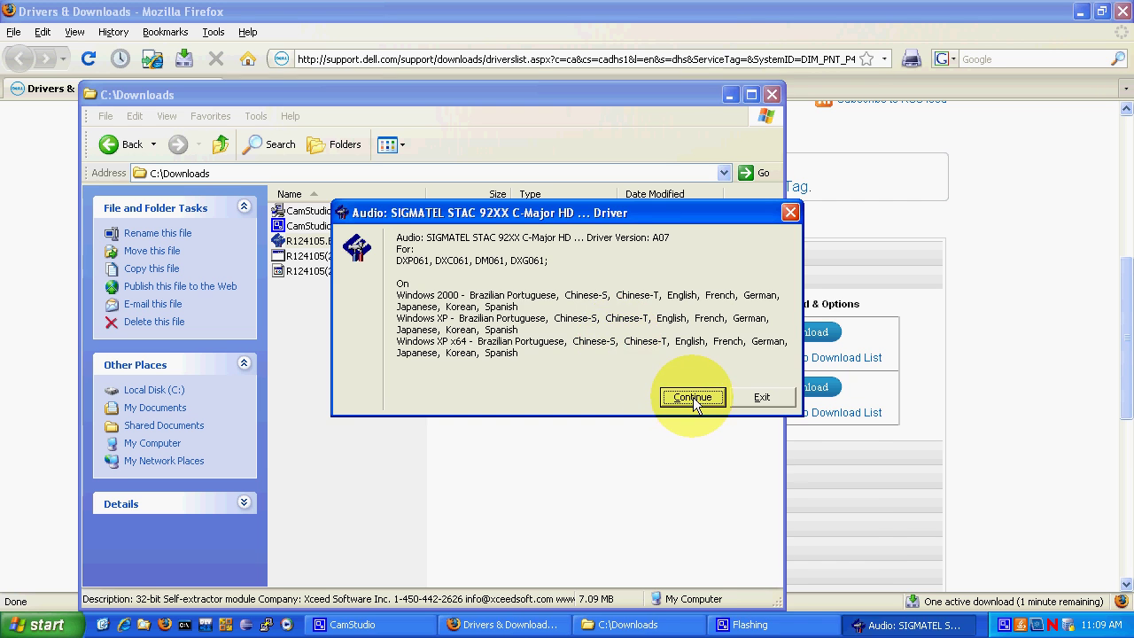
{"action": "left_click", "coordinate": [693, 398]}
{"action": "left_click", "coordinate": [640, 350]}
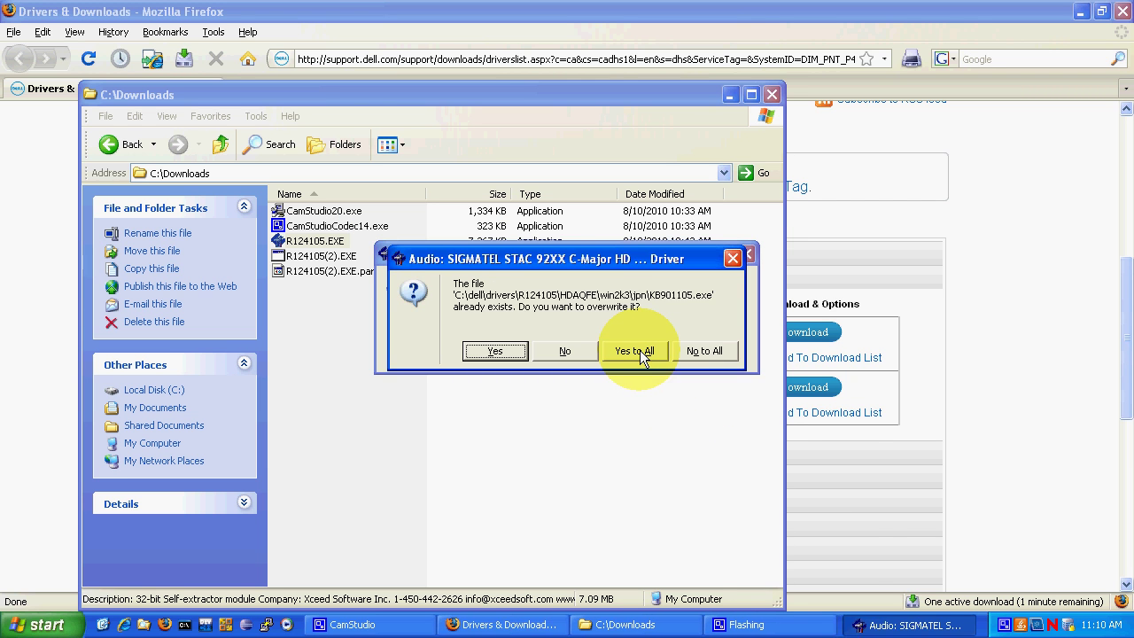
{"action": "left_click", "coordinate": [640, 350]}
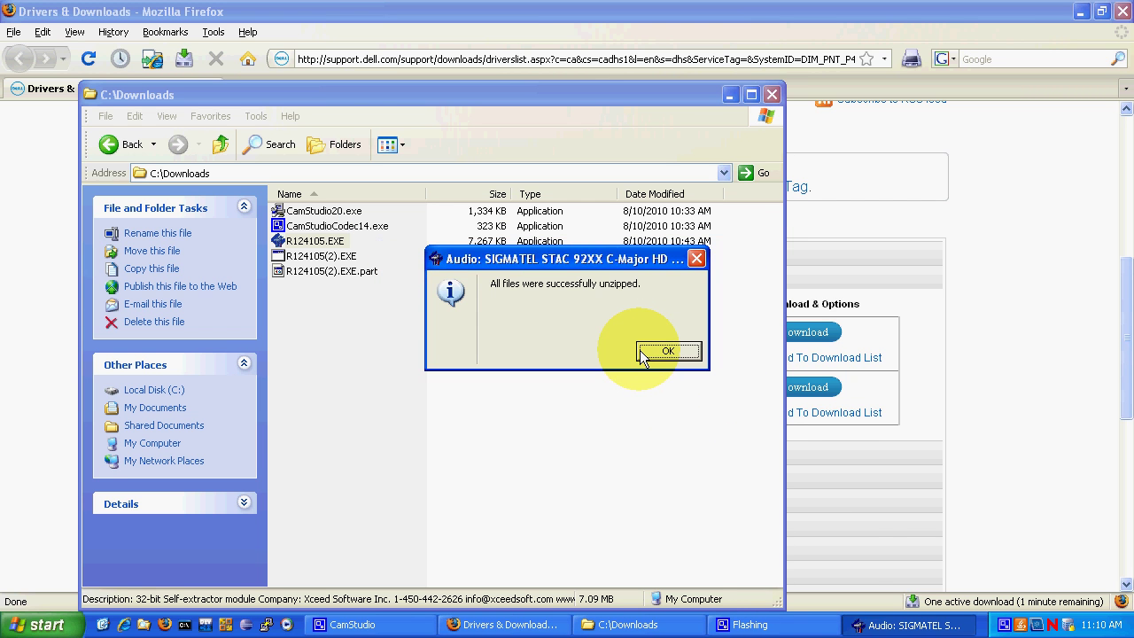
{"action": "left_click", "coordinate": [645, 353]}
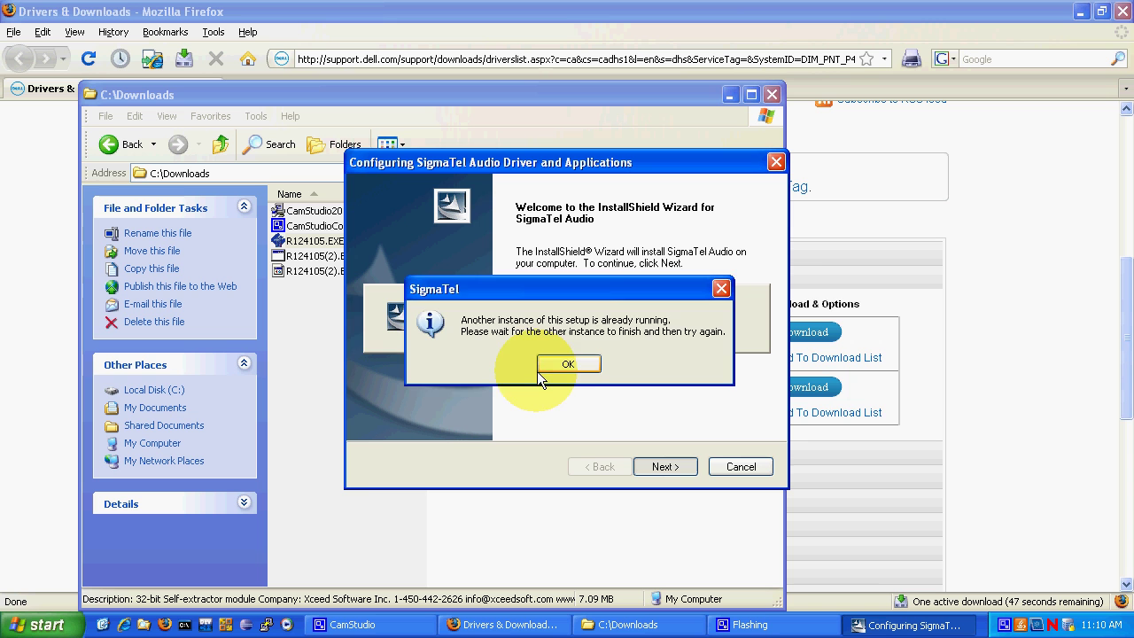
- Finish the SigmaTel Audio installation, restart later, and close the Downloads folder
{"action": "left_click", "coordinate": [540, 371]}
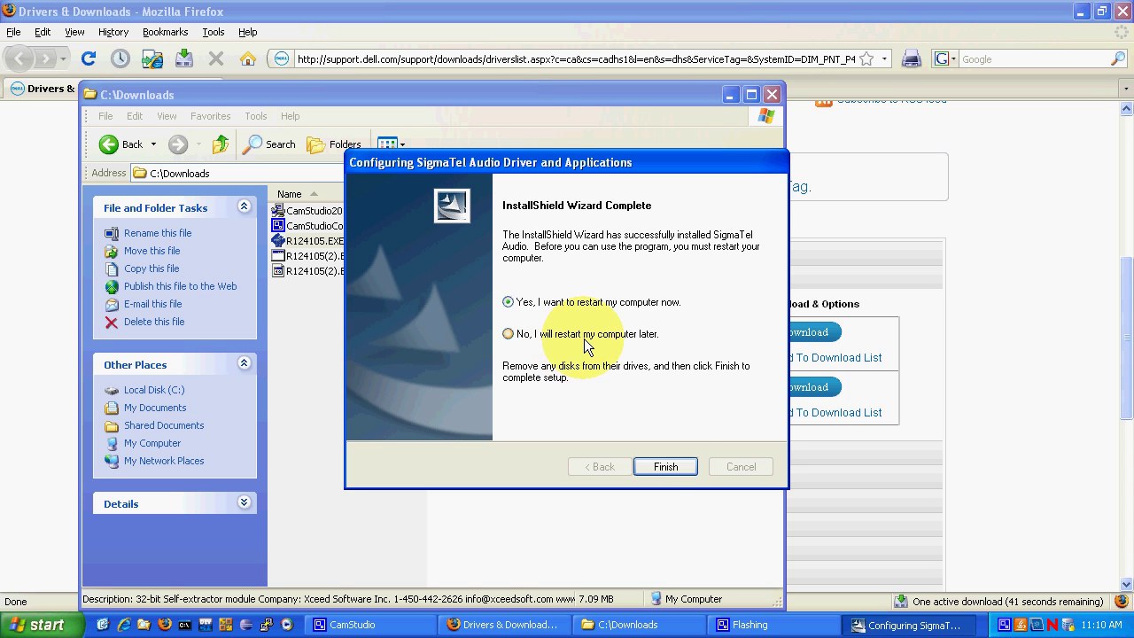
{"action": "left_click", "coordinate": [589, 337]}
{"action": "left_click", "coordinate": [666, 467]}
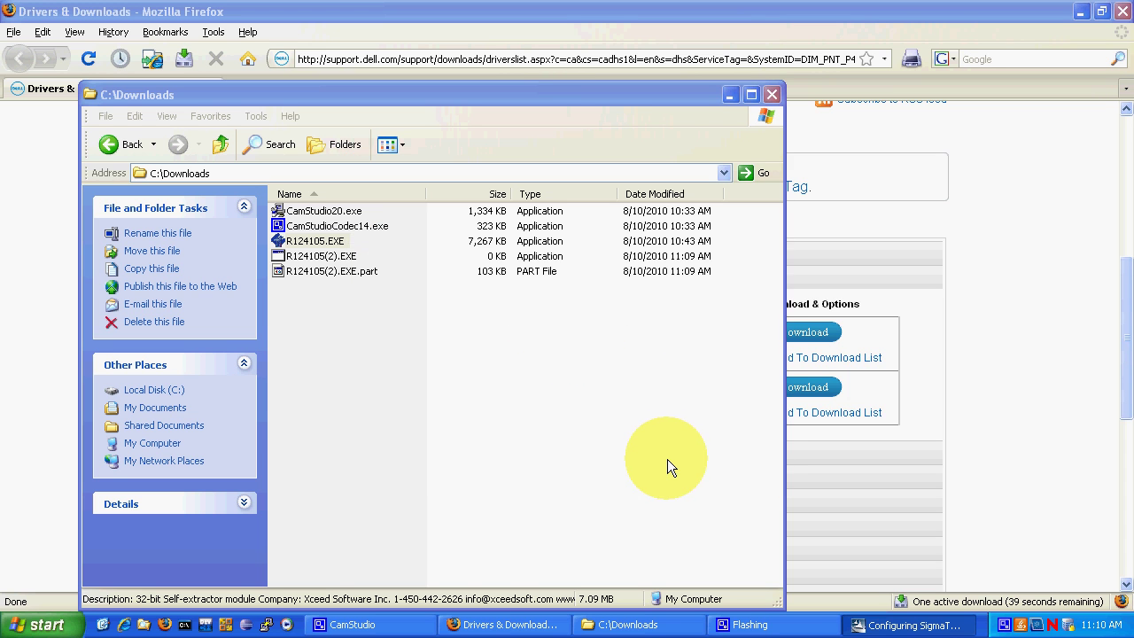
{"action": "left_click", "coordinate": [770, 95]}
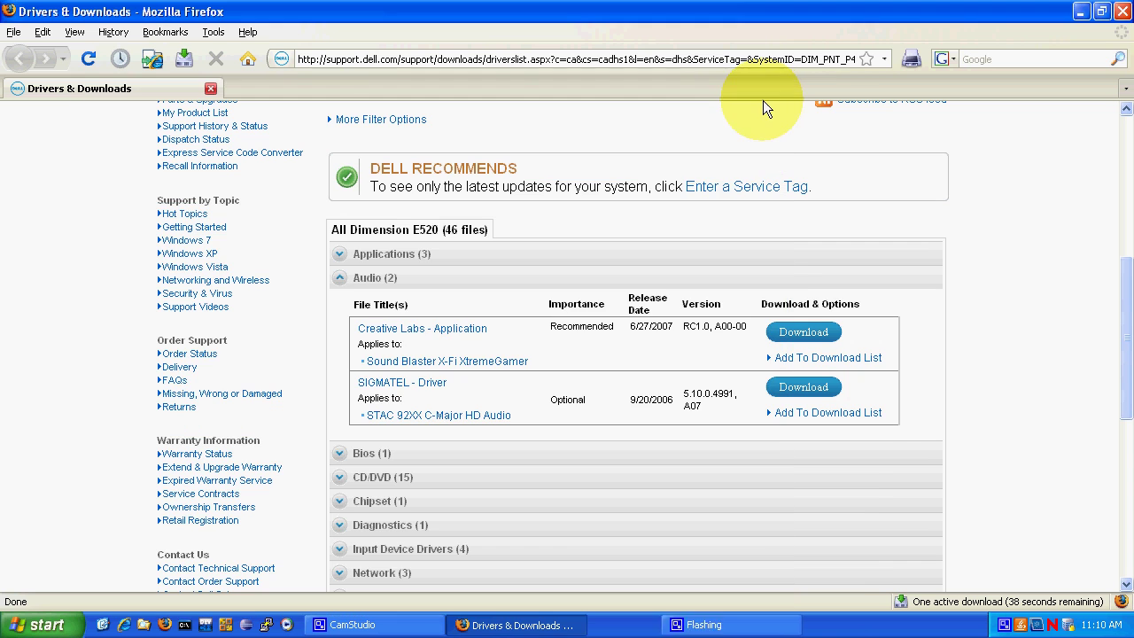
- Close Firefox and open Services from Control Panel's Administrative Tools
{"action": "left_click", "coordinate": [1123, 12]}
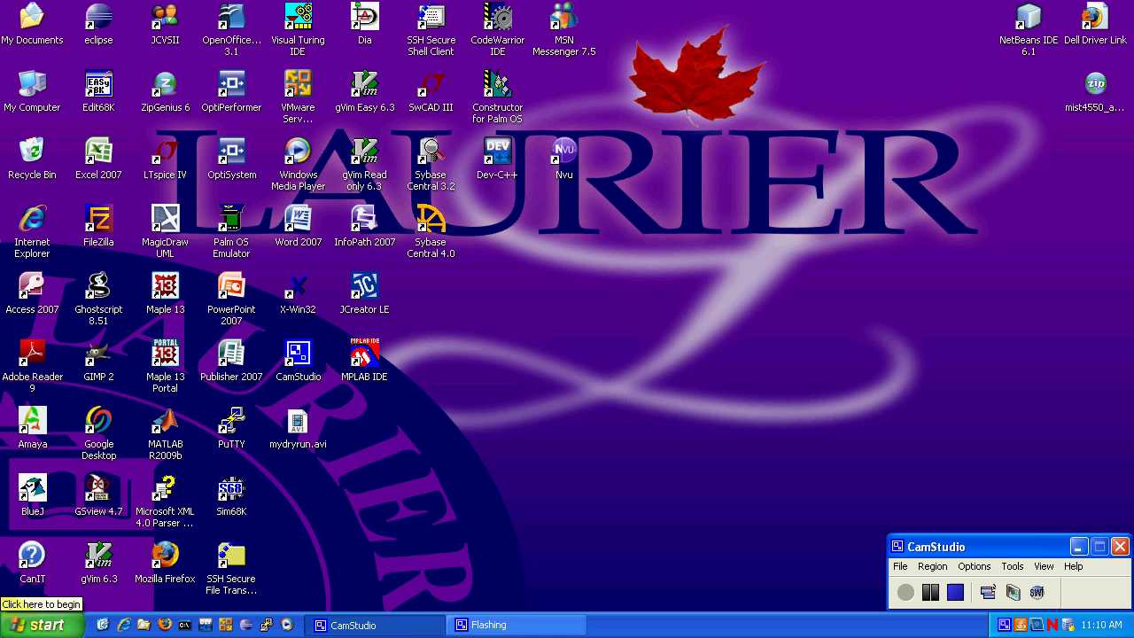
{"action": "left_click", "coordinate": [36, 625]}
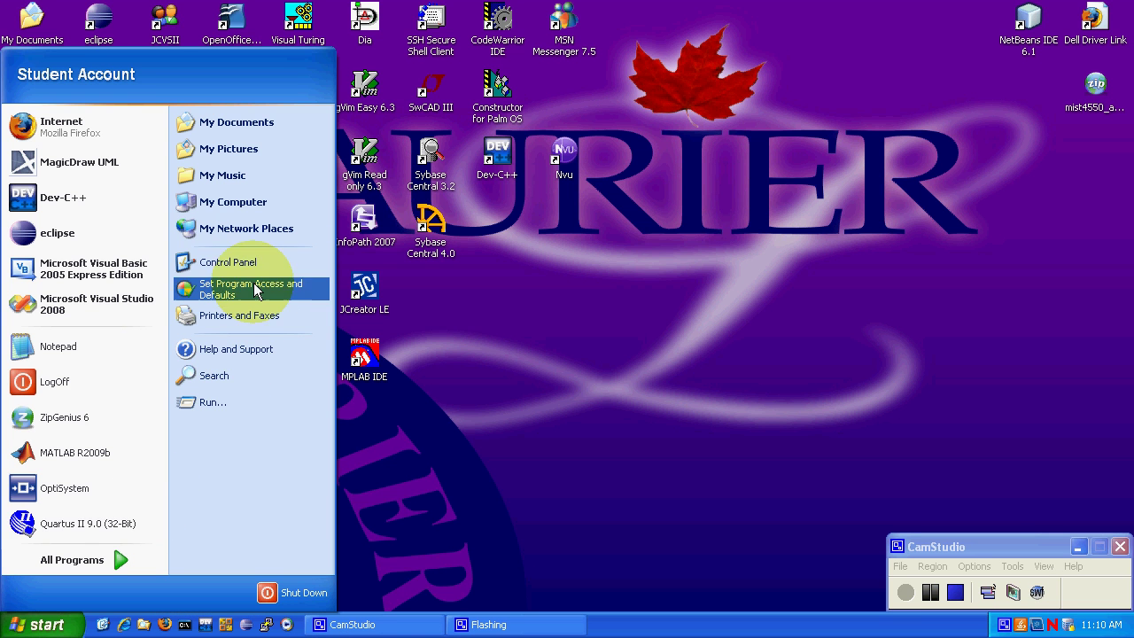
{"action": "left_click", "coordinate": [251, 263]}
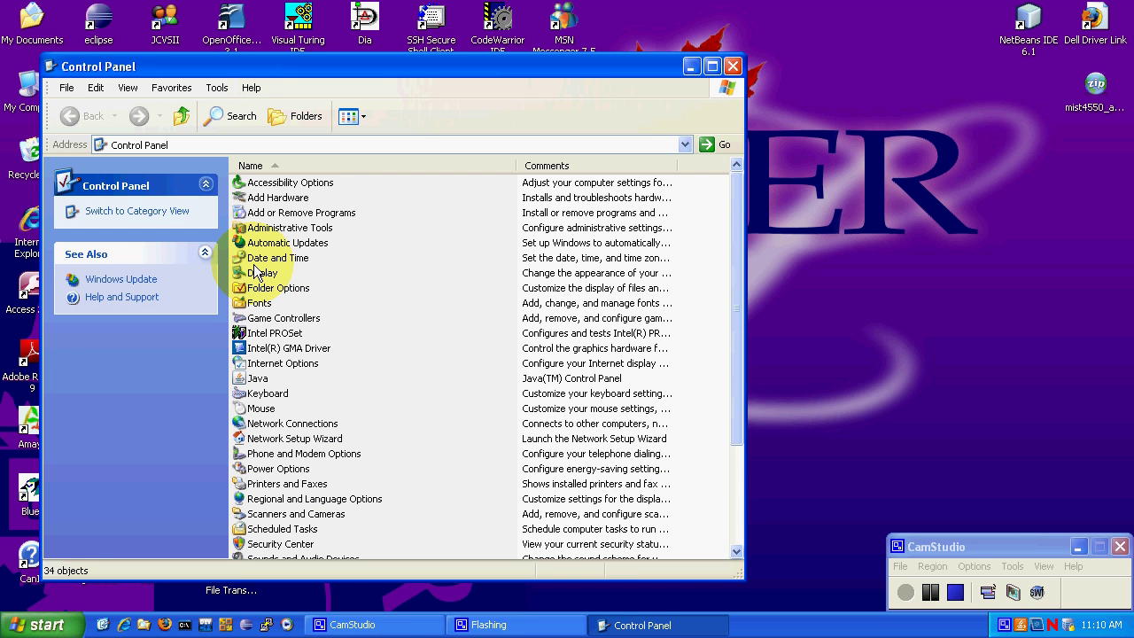
{"action": "left_click", "coordinate": [302, 227]}
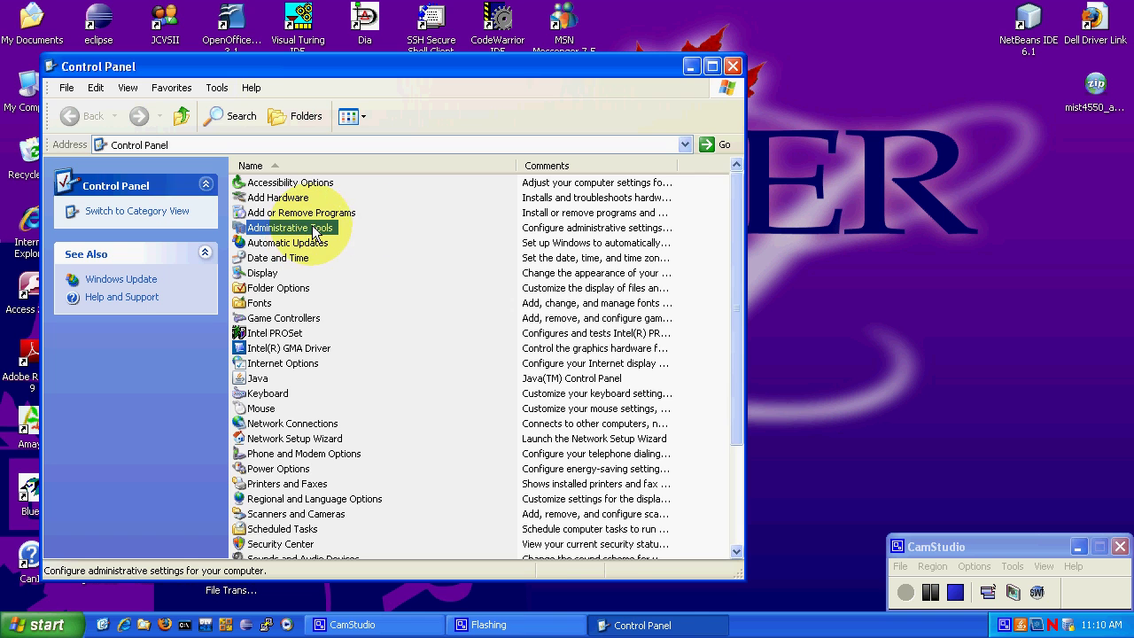
{"action": "double_click", "coordinate": [312, 228]}
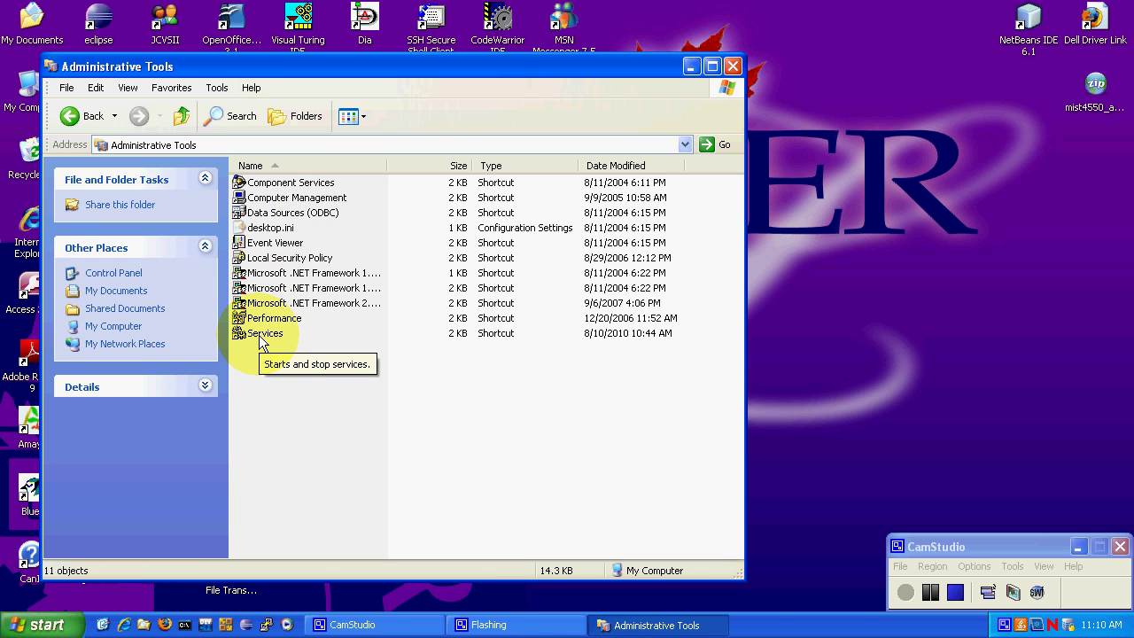
{"action": "double_click", "coordinate": [260, 335]}
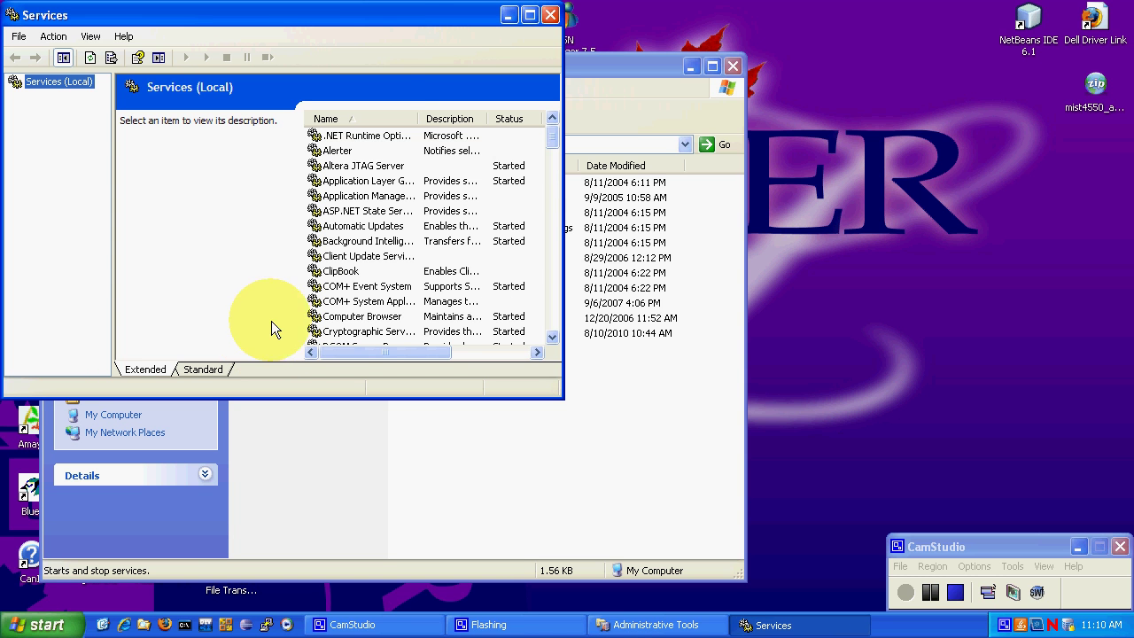
- Maximize Services and sort by Name to find Windows Audio, Started and Automatic
{"action": "double_click", "coordinate": [391, 16]}
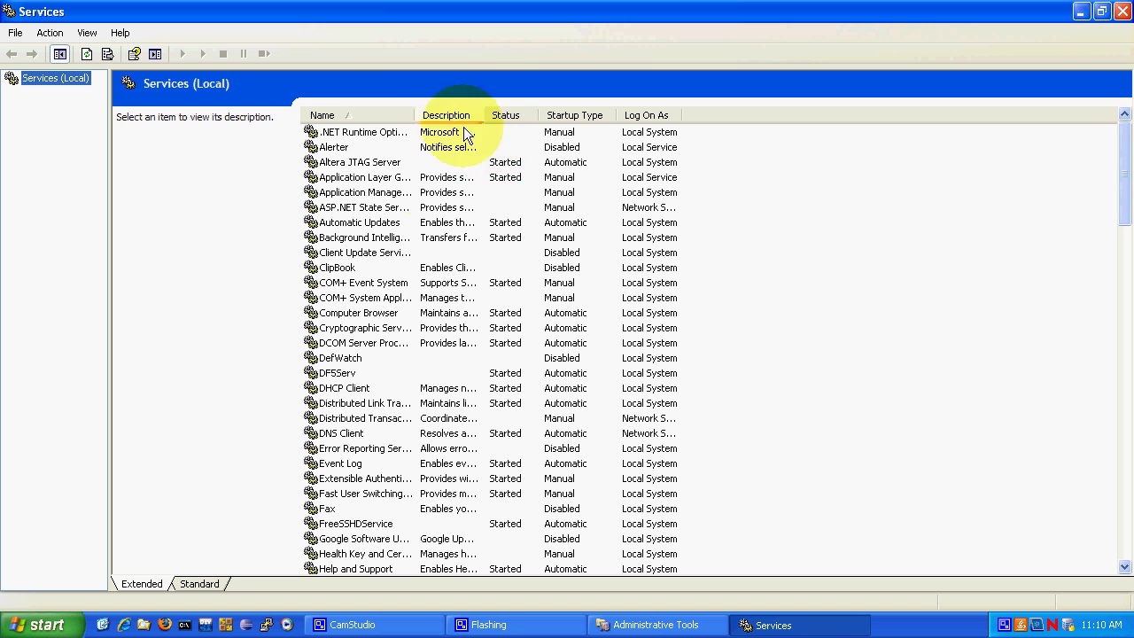
{"action": "left_click", "coordinate": [358, 113]}
{"action": "left_click", "coordinate": [360, 113]}
{"action": "scroll", "coordinate": [375, 137], "scroll_direction": "down", "scroll_amount": 3}
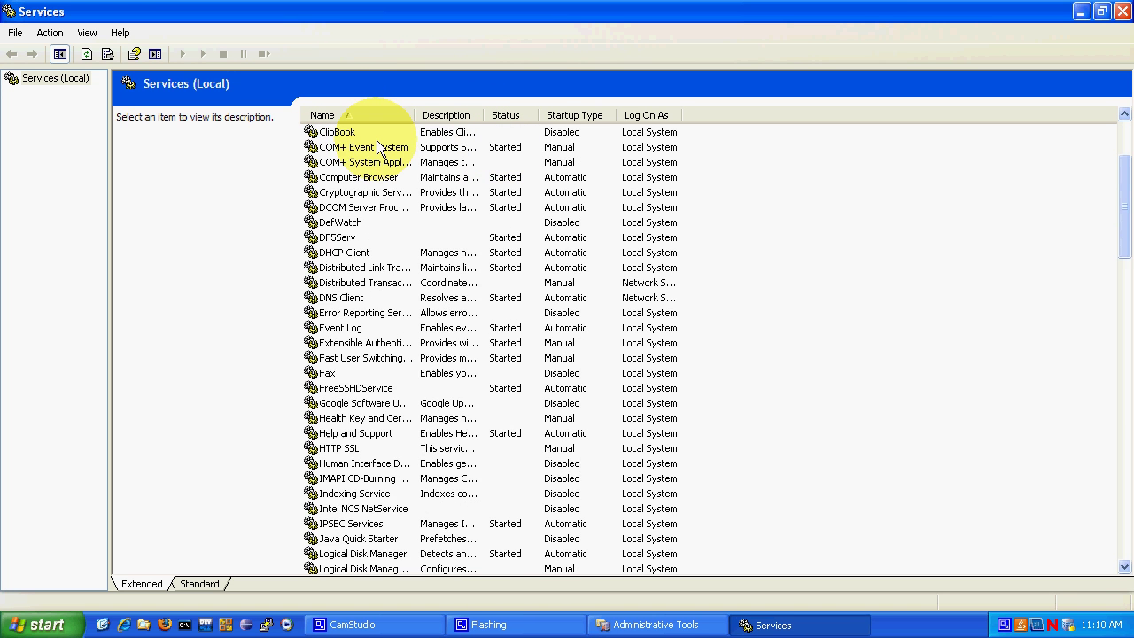
{"action": "scroll", "coordinate": [376, 140], "scroll_direction": "down", "scroll_amount": 20}
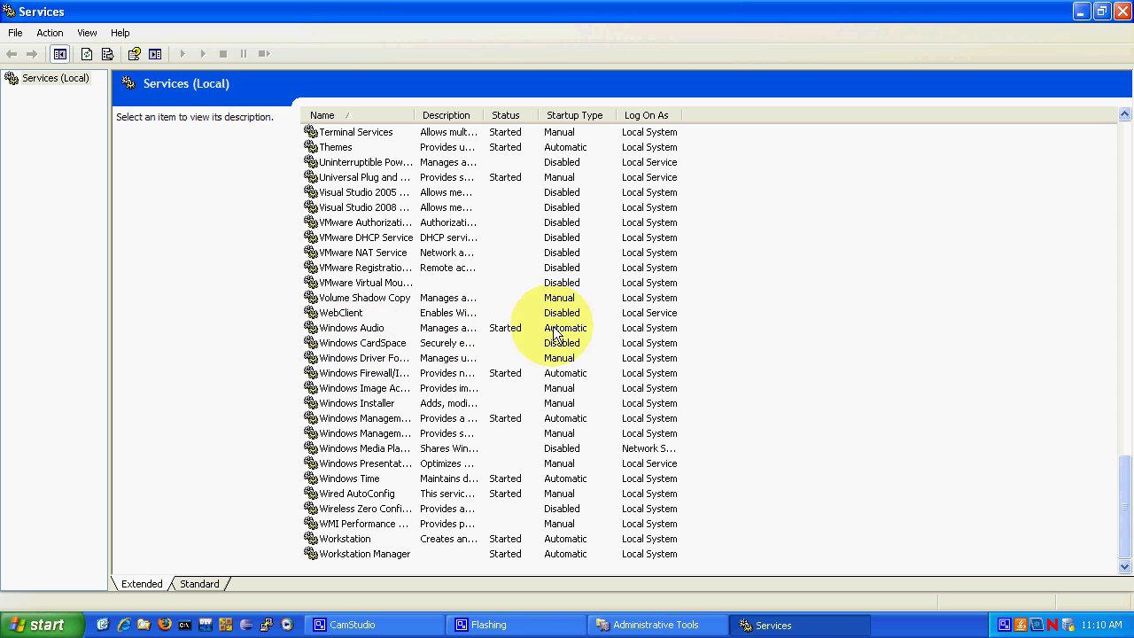
{"action": "left_click", "coordinate": [360, 335]}
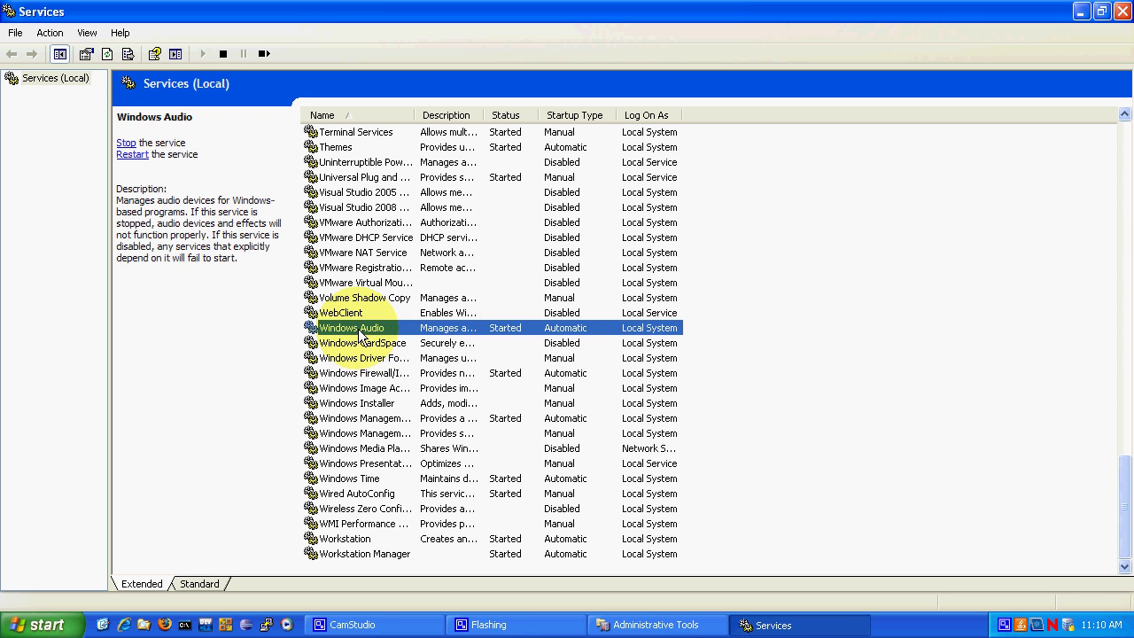
{"action": "right_click", "coordinate": [359, 331]}
{"action": "left_click", "coordinate": [388, 465]}
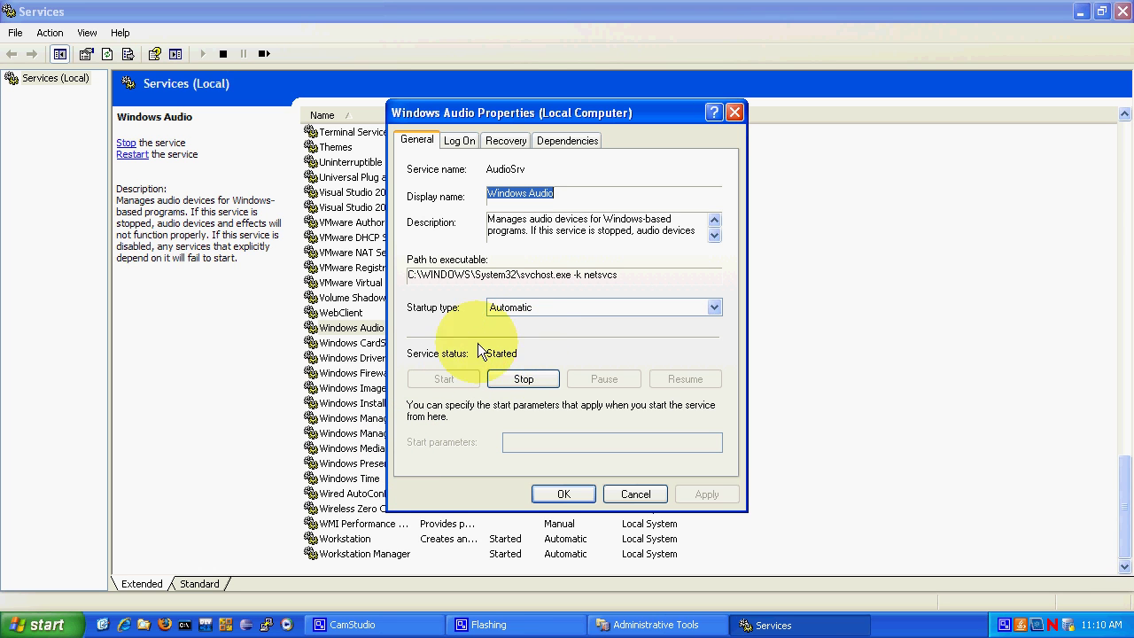
{"action": "left_click", "coordinate": [557, 308]}
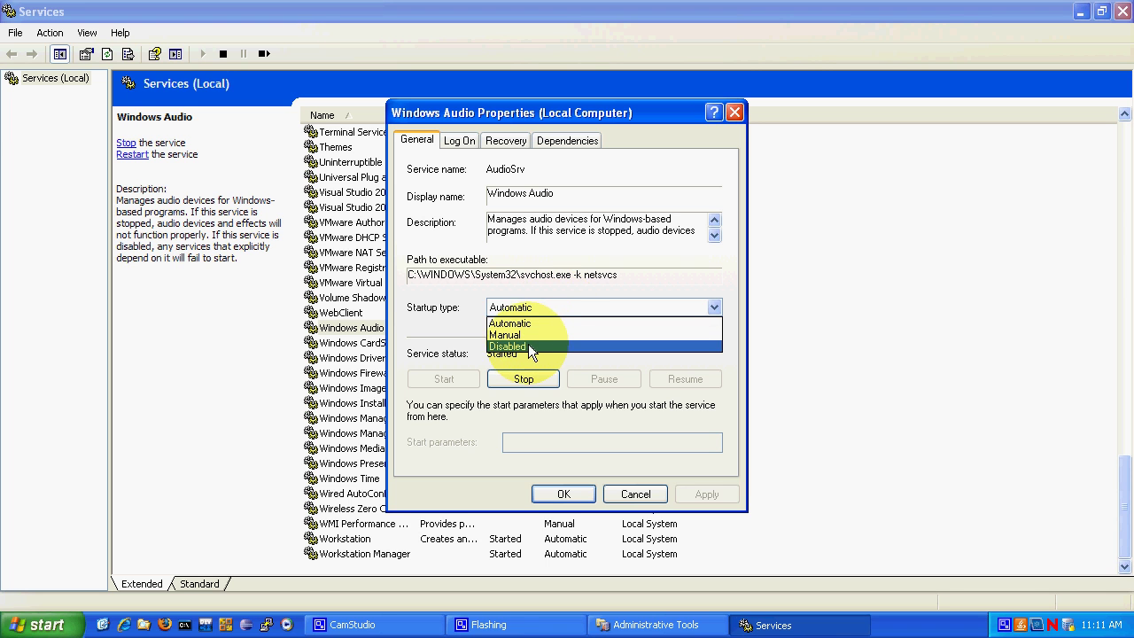
{"action": "left_click", "coordinate": [525, 323]}
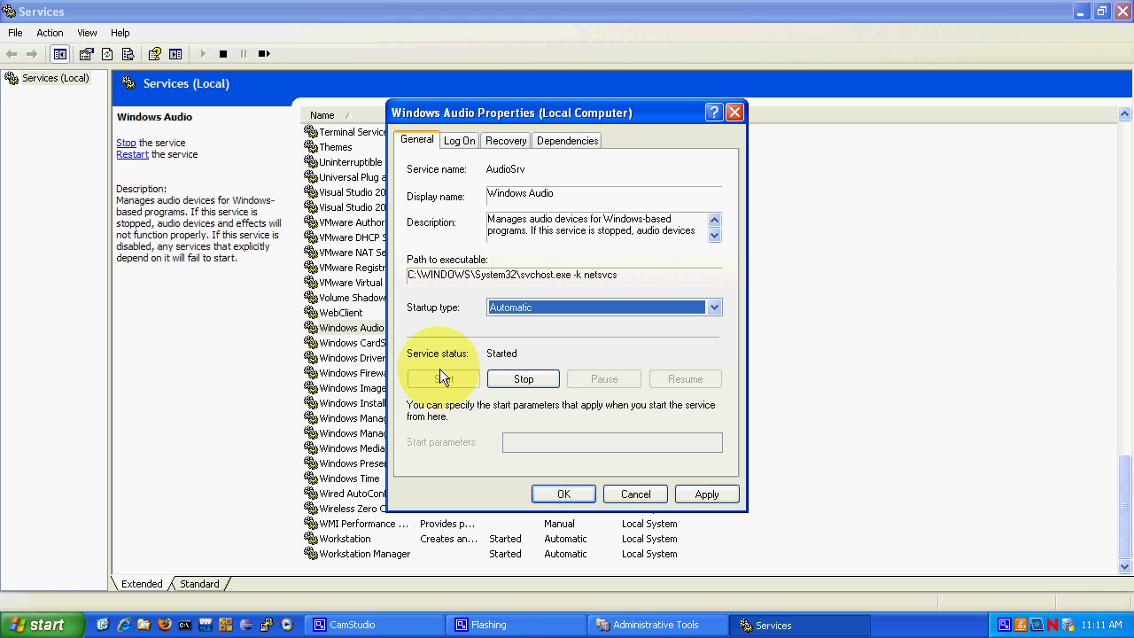
{"action": "left_click", "coordinate": [575, 494]}
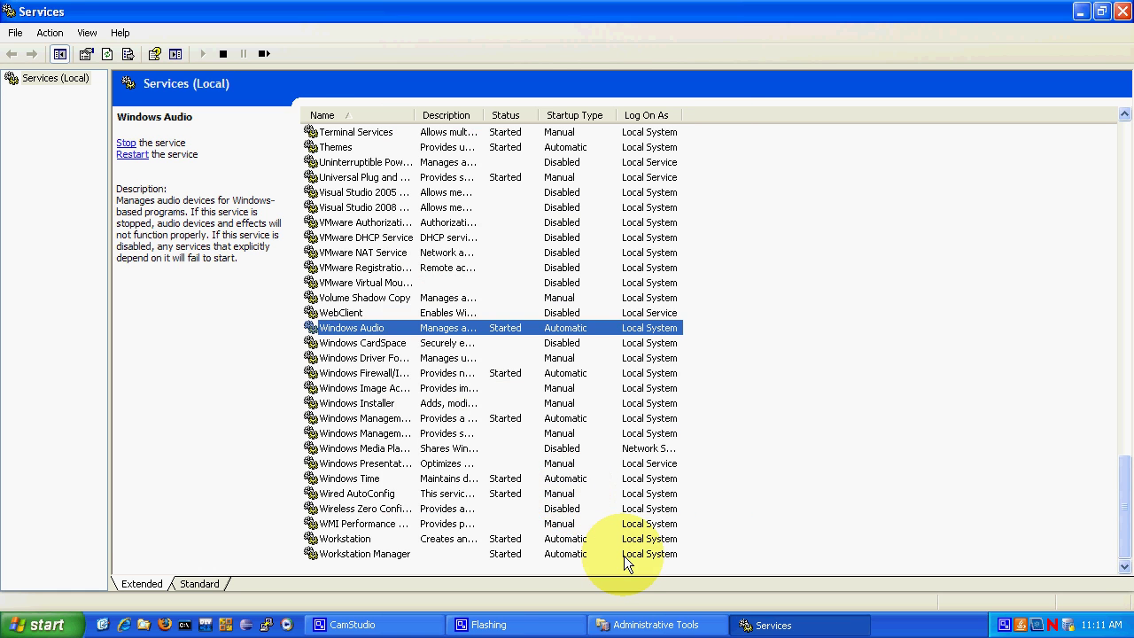
- Minimize the Services console and the Administrative Tools window
{"action": "left_click", "coordinate": [1081, 10]}
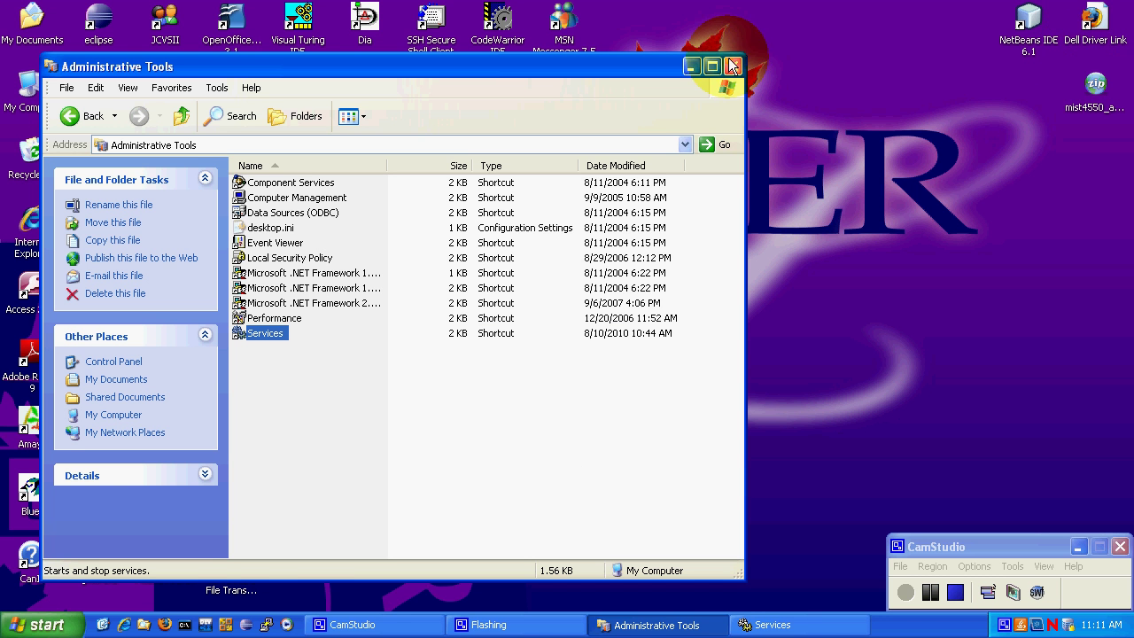
{"action": "left_click", "coordinate": [691, 65]}
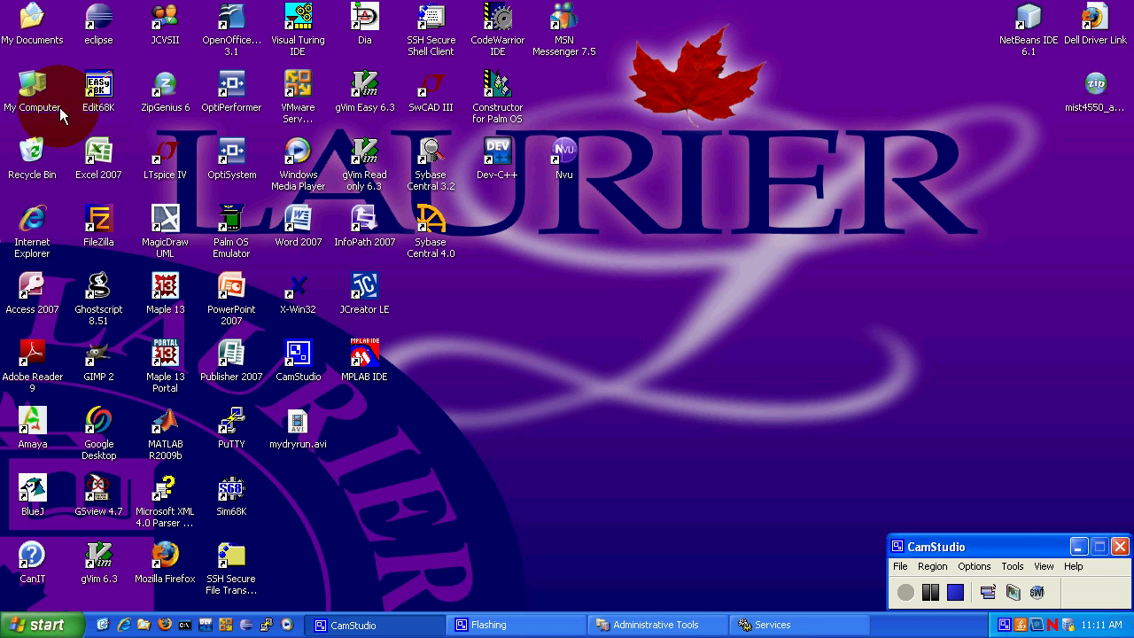
- Extract the mist4550_a5 folder from the zip archive onto the desktop
{"action": "right_click", "coordinate": [1106, 114]}
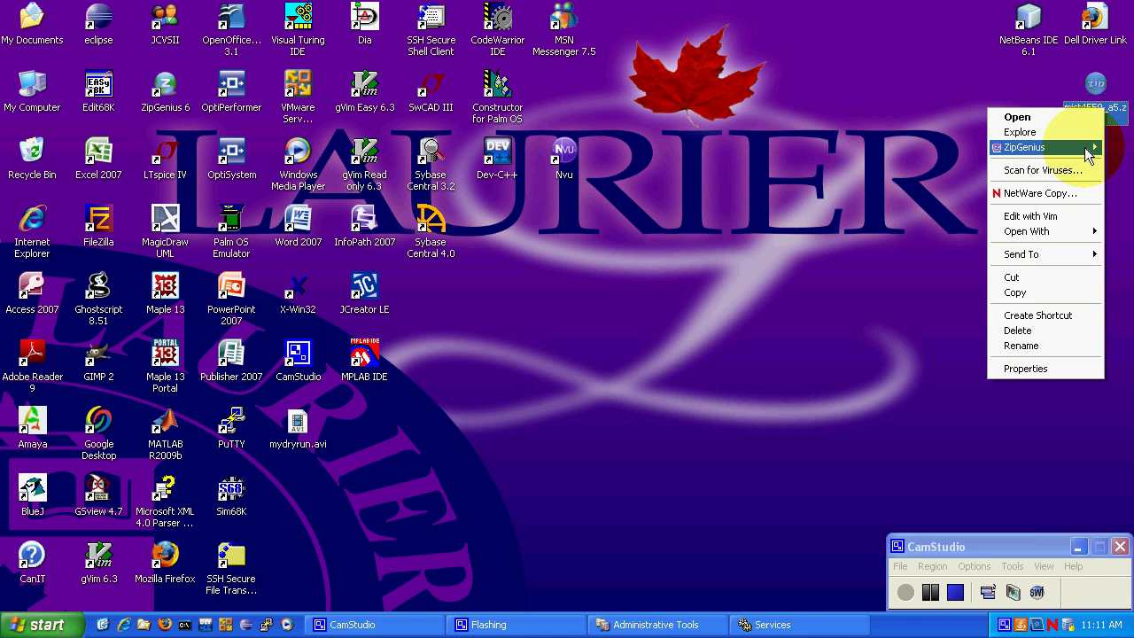
{"action": "left_click", "coordinate": [1081, 135]}
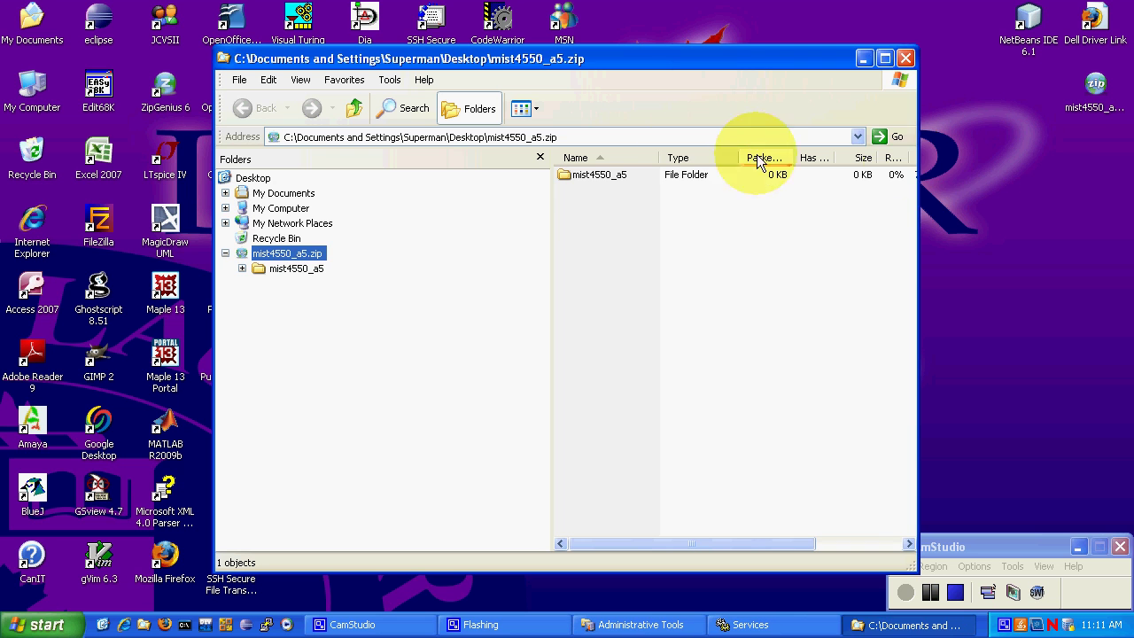
{"action": "left_click_drag", "start_coordinate": [609, 180], "coordinate": [994, 219]}
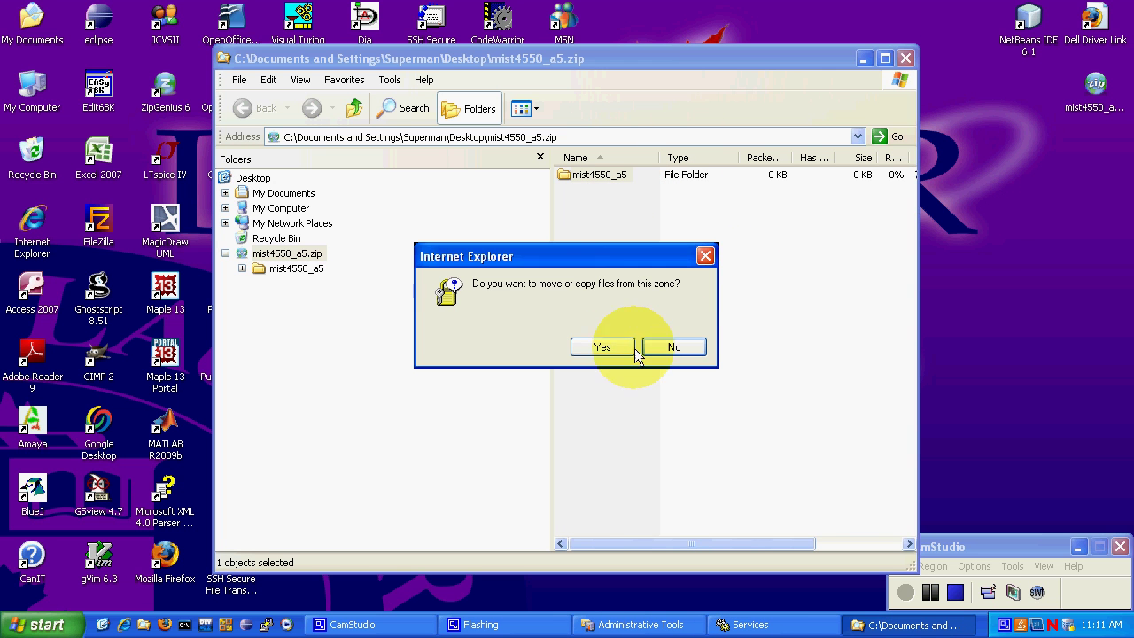
{"action": "left_click", "coordinate": [602, 346]}
- Close the archive window and open the C: drive through My Computer
{"action": "left_click", "coordinate": [904, 58]}
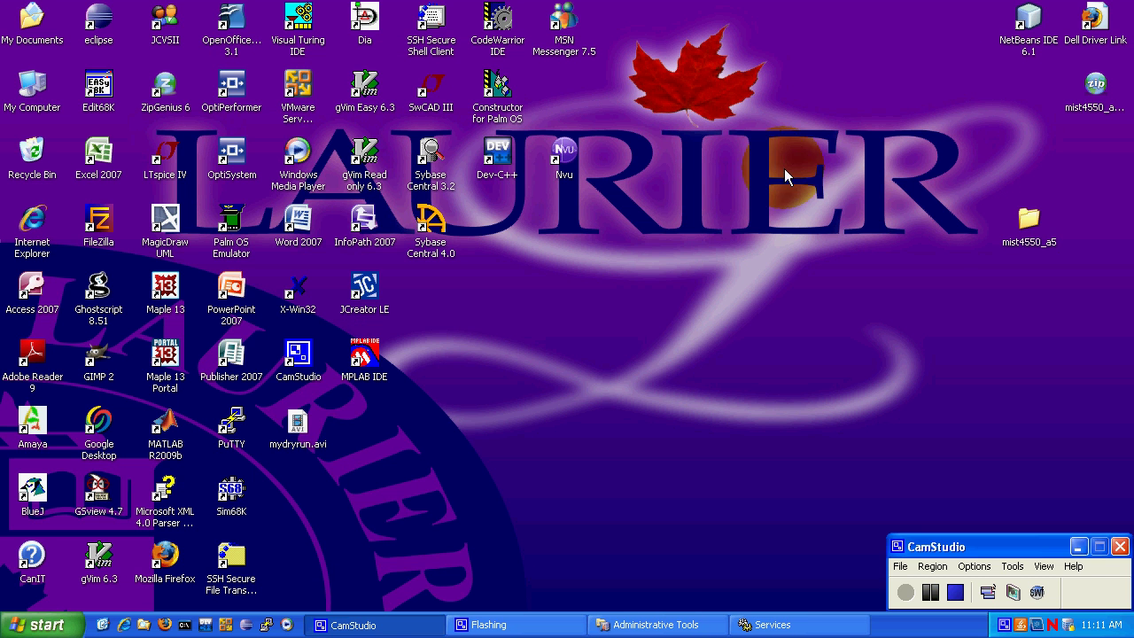
{"action": "left_click", "coordinate": [32, 89]}
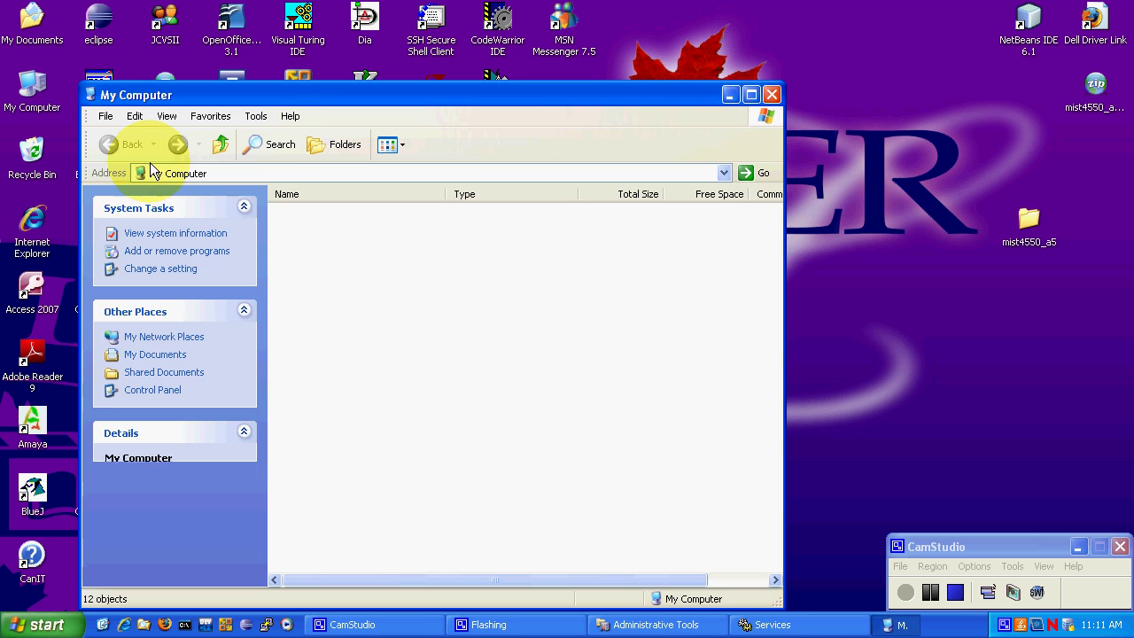
{"action": "double_click", "coordinate": [331, 324]}
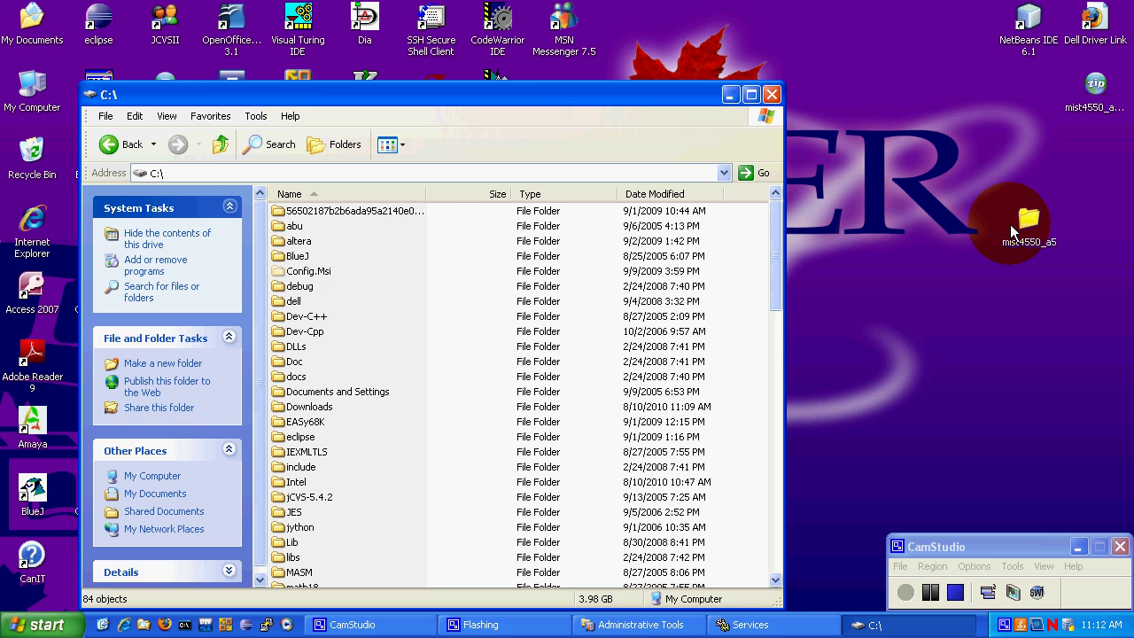
- Move the desktop mist4550_a5 folder into C:\, replacing all files, and open it
{"action": "left_click_drag", "start_coordinate": [1028, 220], "coordinate": [440, 239]}
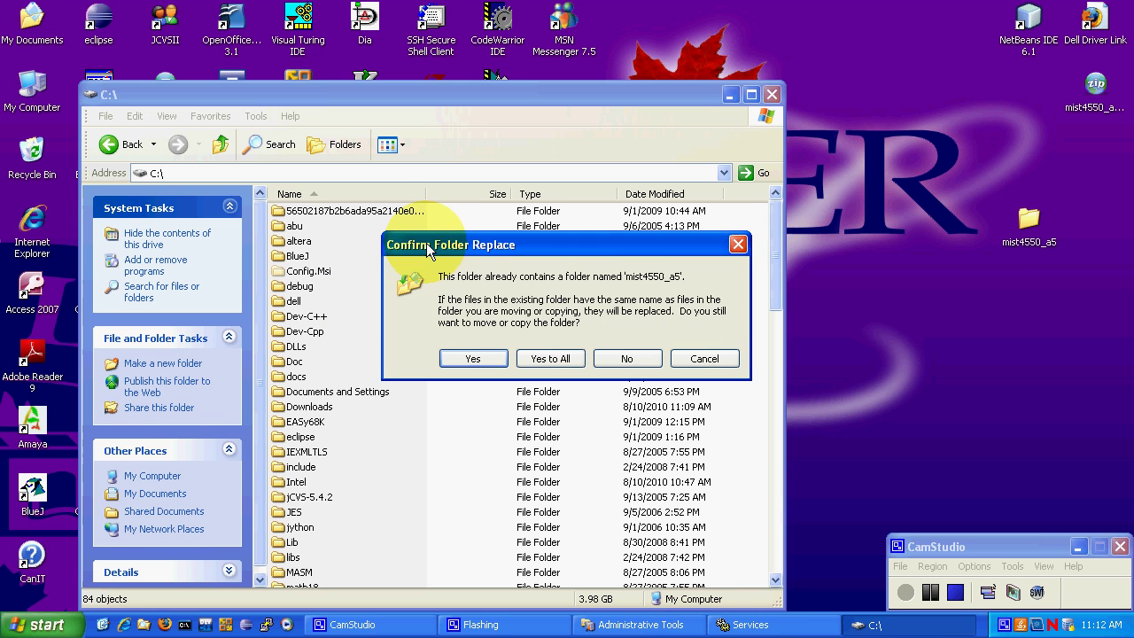
{"action": "left_click", "coordinate": [550, 358]}
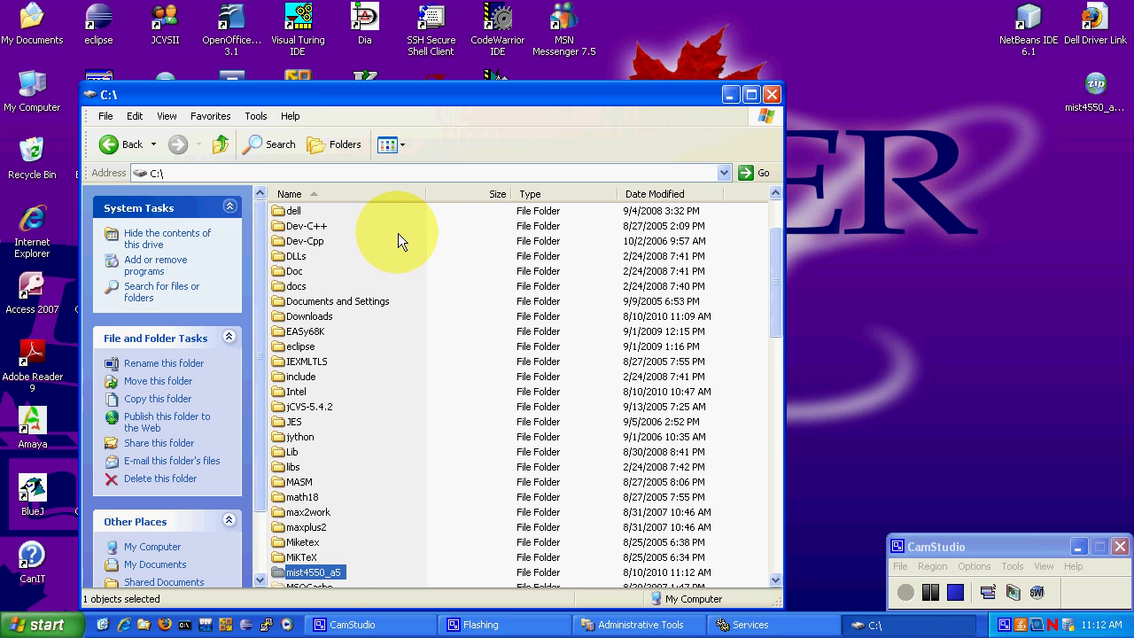
{"action": "double_click", "coordinate": [317, 574]}
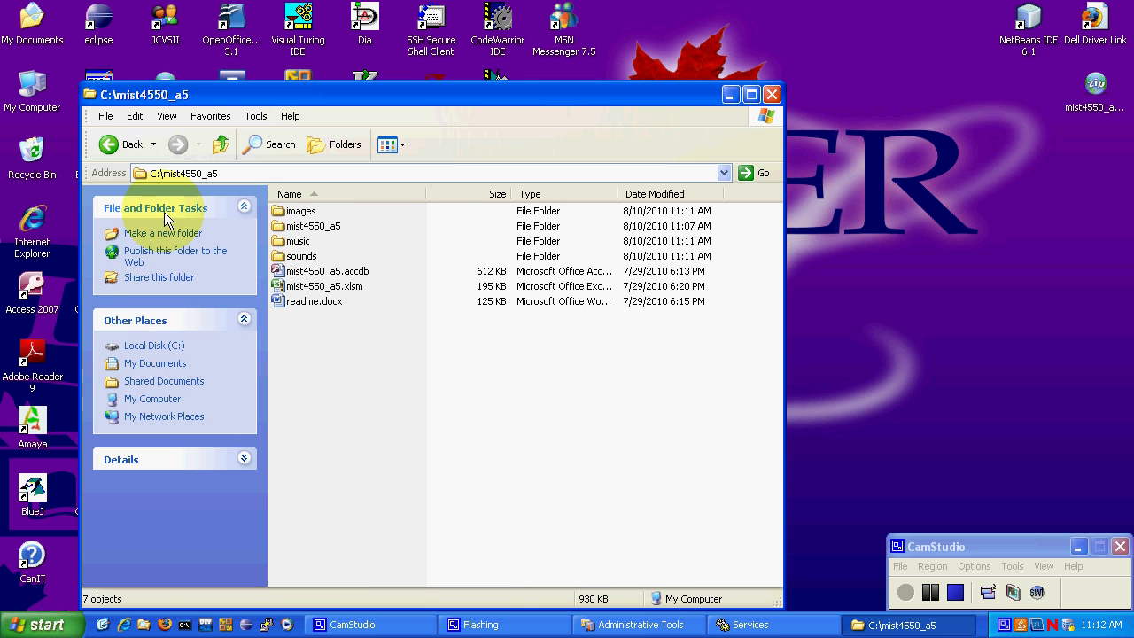
{"action": "left_click", "coordinate": [234, 175]}
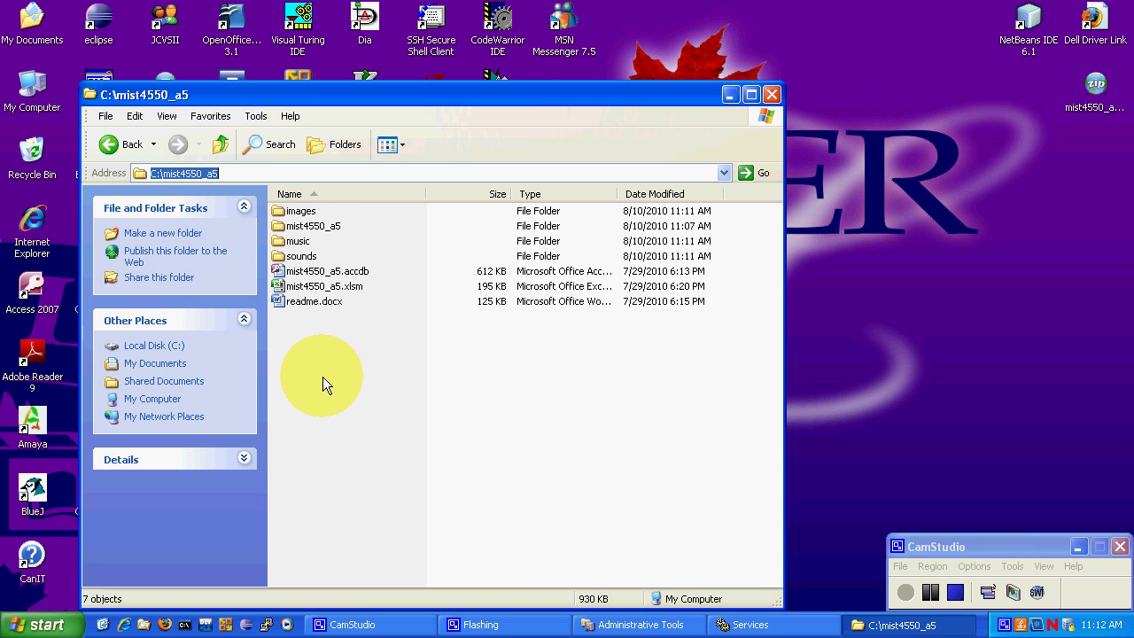
{"action": "left_click", "coordinate": [346, 377]}
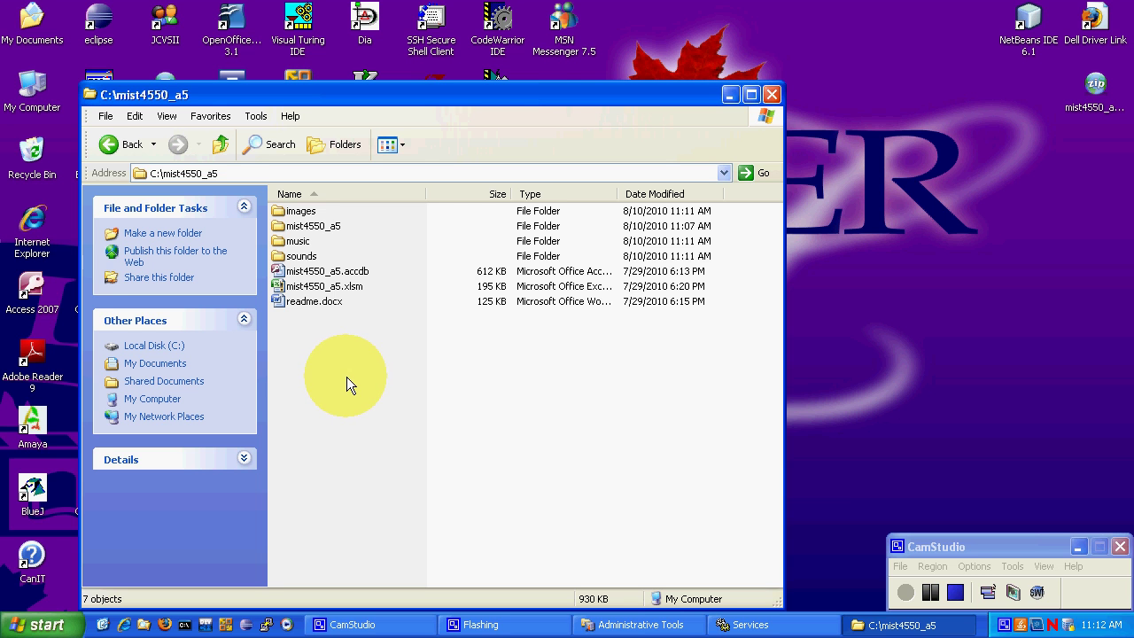
{"action": "left_click_drag", "start_coordinate": [504, 89], "coordinate": [835, 72]}
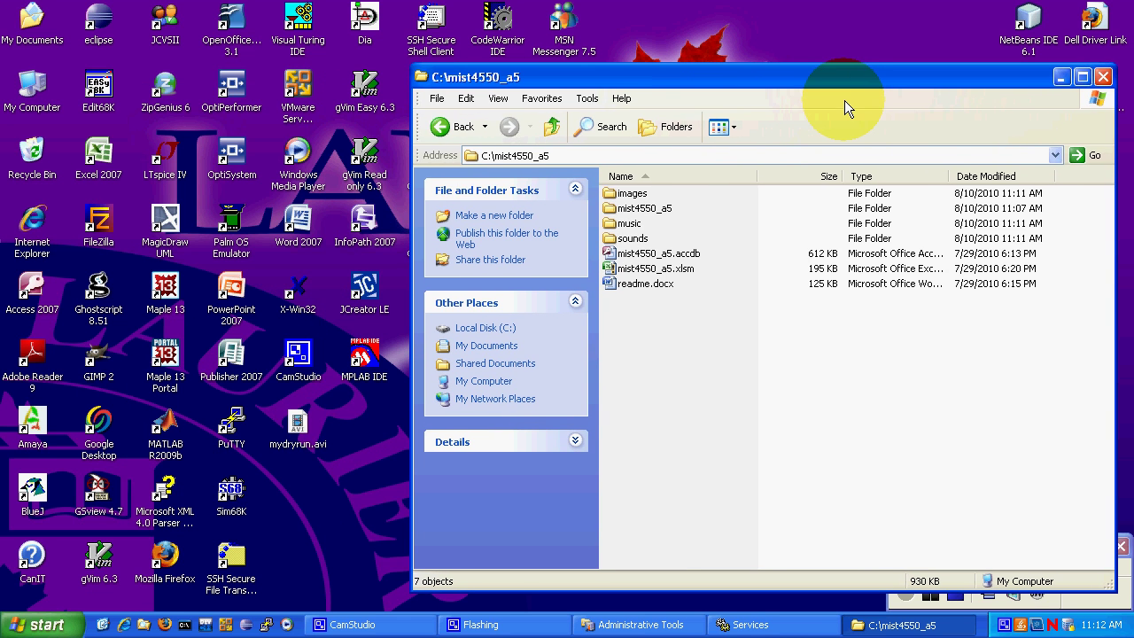
- Launch Windows Media Player and raise its playback volume
{"action": "left_click", "coordinate": [289, 625]}
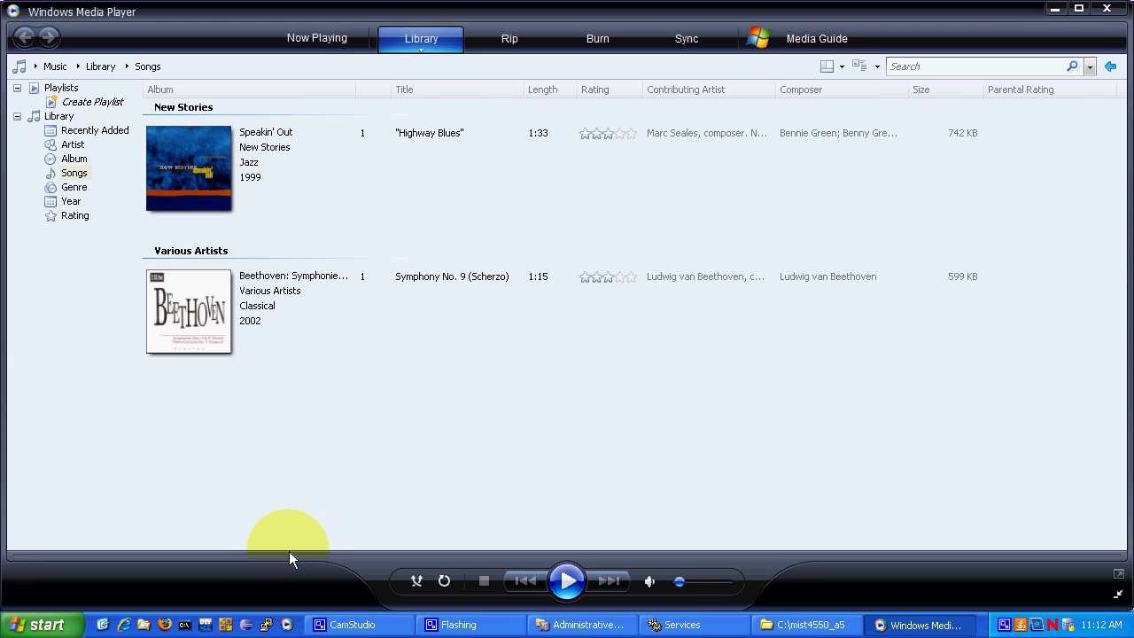
{"action": "mouse_move", "coordinate": [684, 589]}
{"action": "left_click_drag", "start_coordinate": [682, 582], "coordinate": [701, 582]}
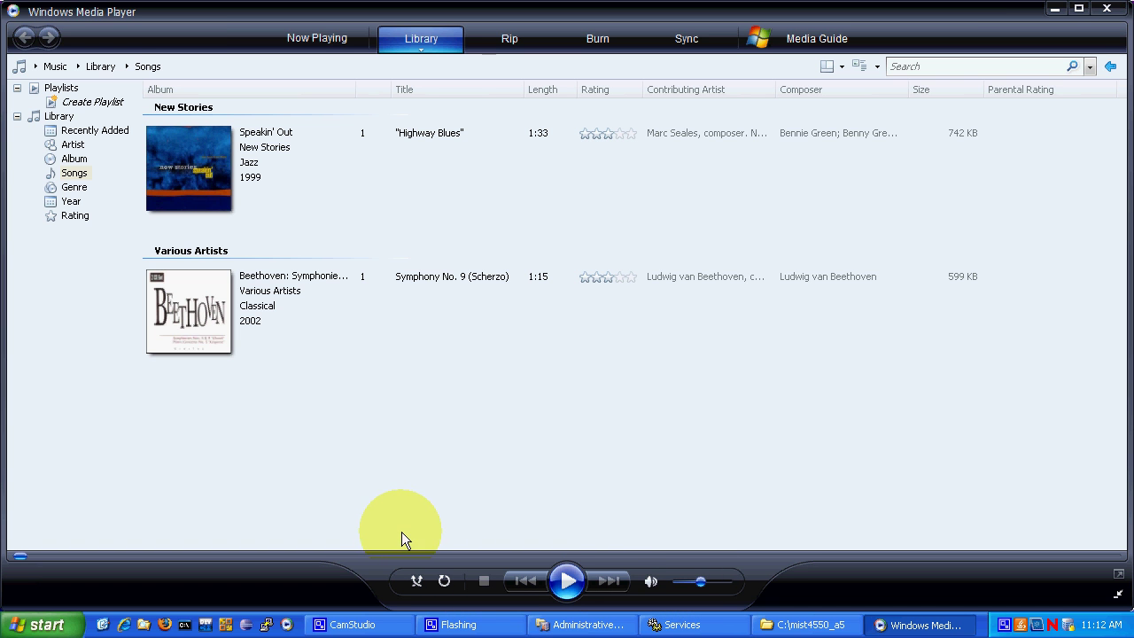
- Play the musicWin MIDI file through to the end, then minimize the player
{"action": "key", "text": "alt"}
{"action": "mouse_move", "coordinate": [39, 29]}
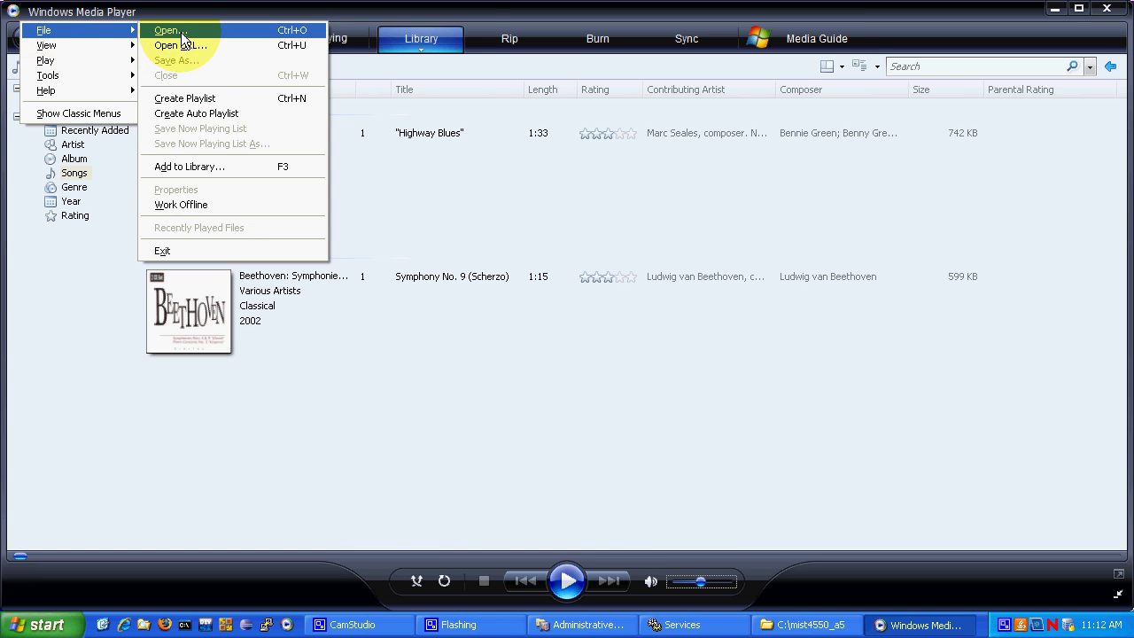
{"action": "left_click", "coordinate": [181, 33]}
{"action": "double_click", "coordinate": [151, 145]}
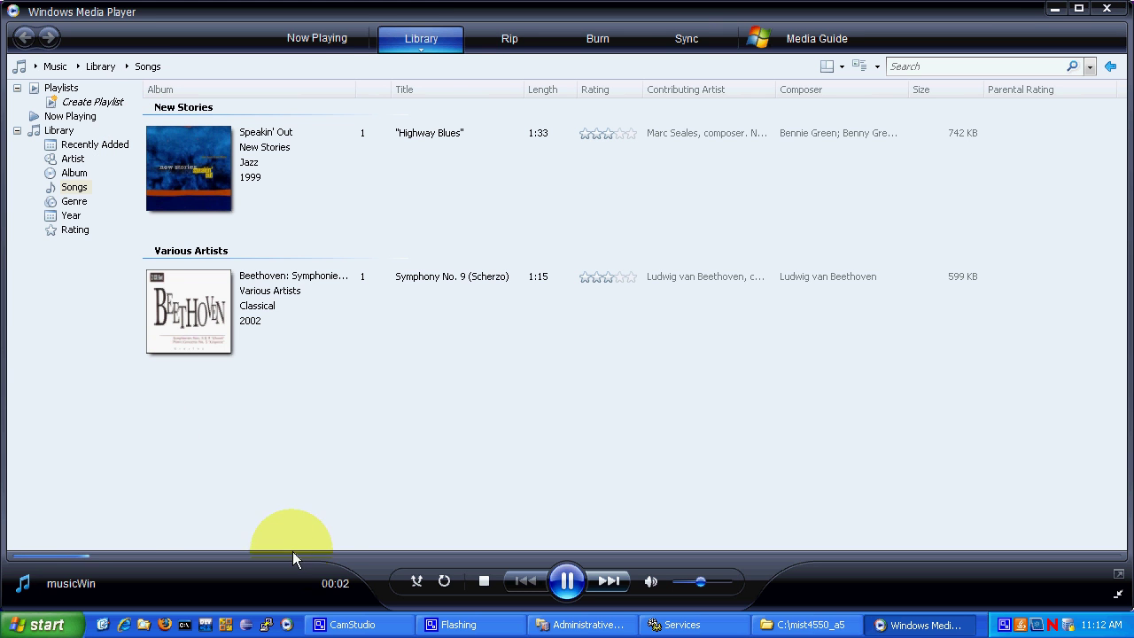
{"action": "left_click_drag", "start_coordinate": [120, 558], "coordinate": [1100, 551]}
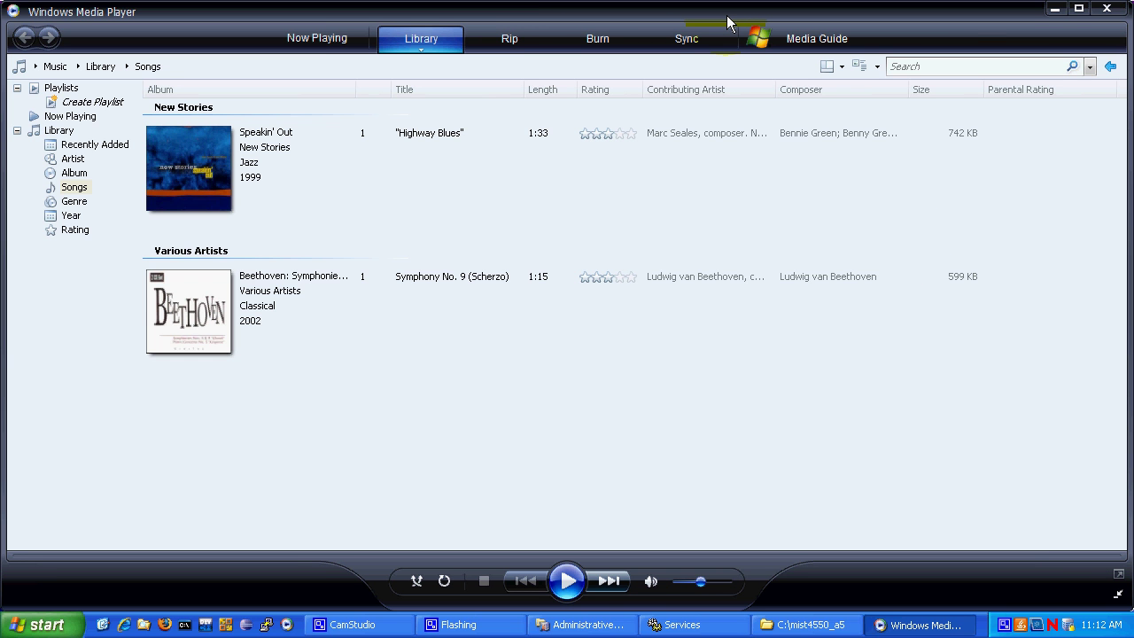
{"action": "left_click", "coordinate": [1057, 11]}
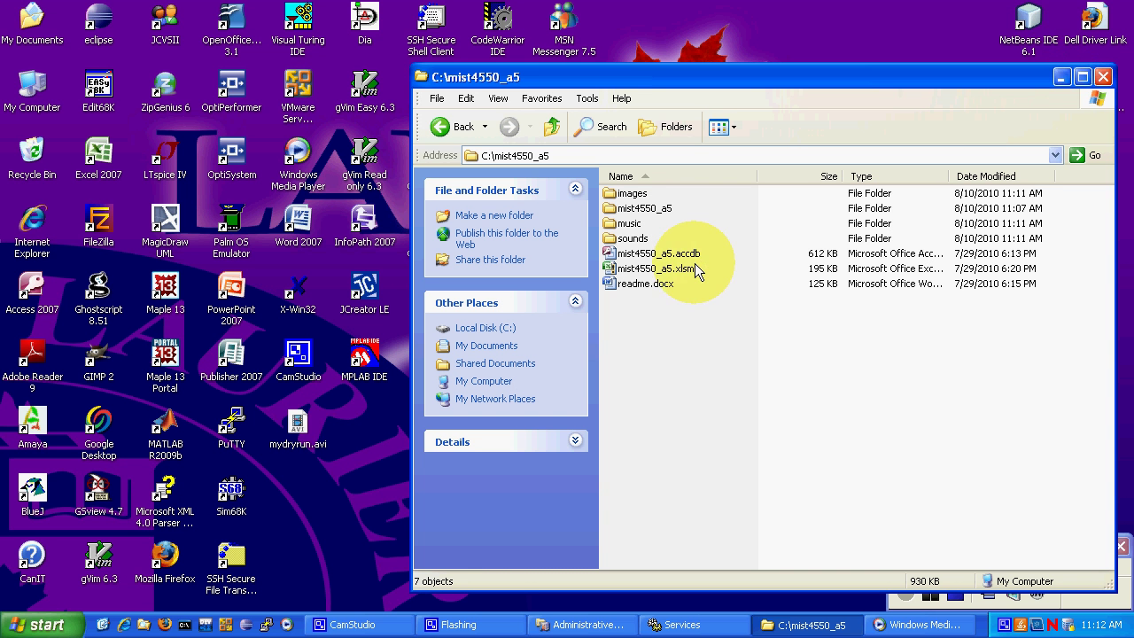
- Open mist4550_a5.xlsm in Excel with its macros enabled
{"action": "left_click", "coordinate": [683, 271]}
{"action": "double_click", "coordinate": [682, 270]}
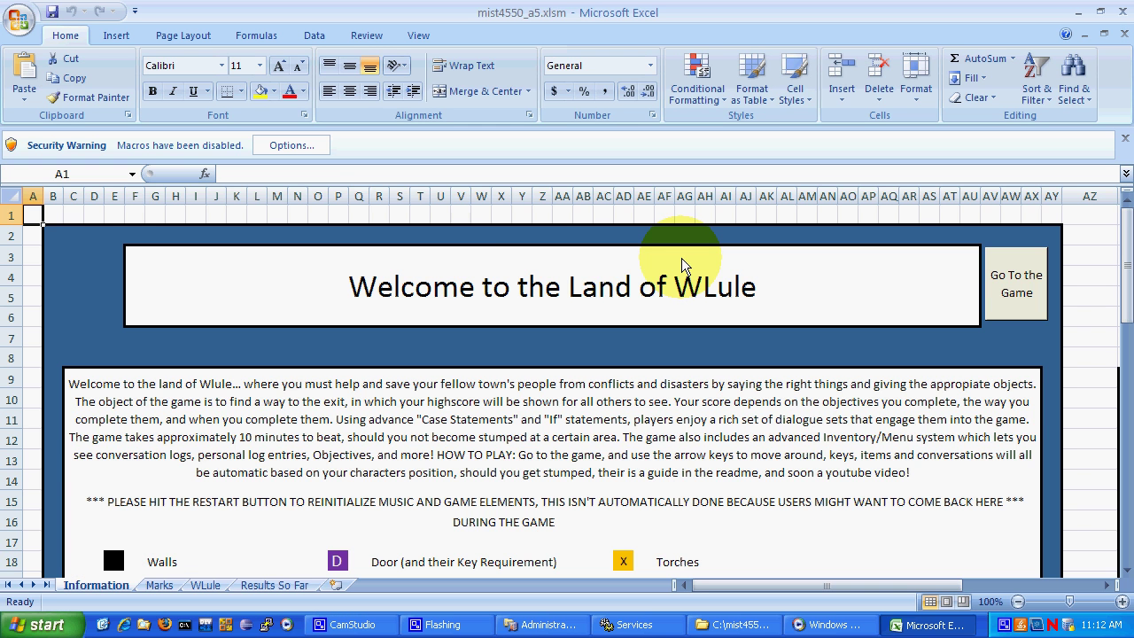
{"action": "left_click", "coordinate": [292, 147]}
{"action": "left_click", "coordinate": [413, 344]}
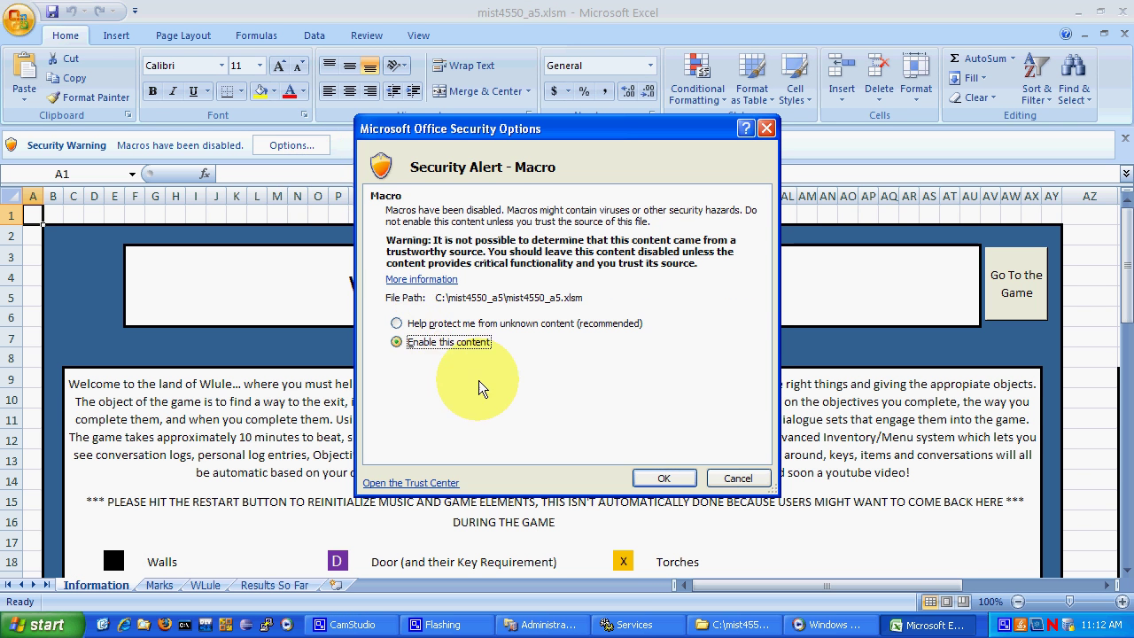
{"action": "left_click", "coordinate": [663, 479]}
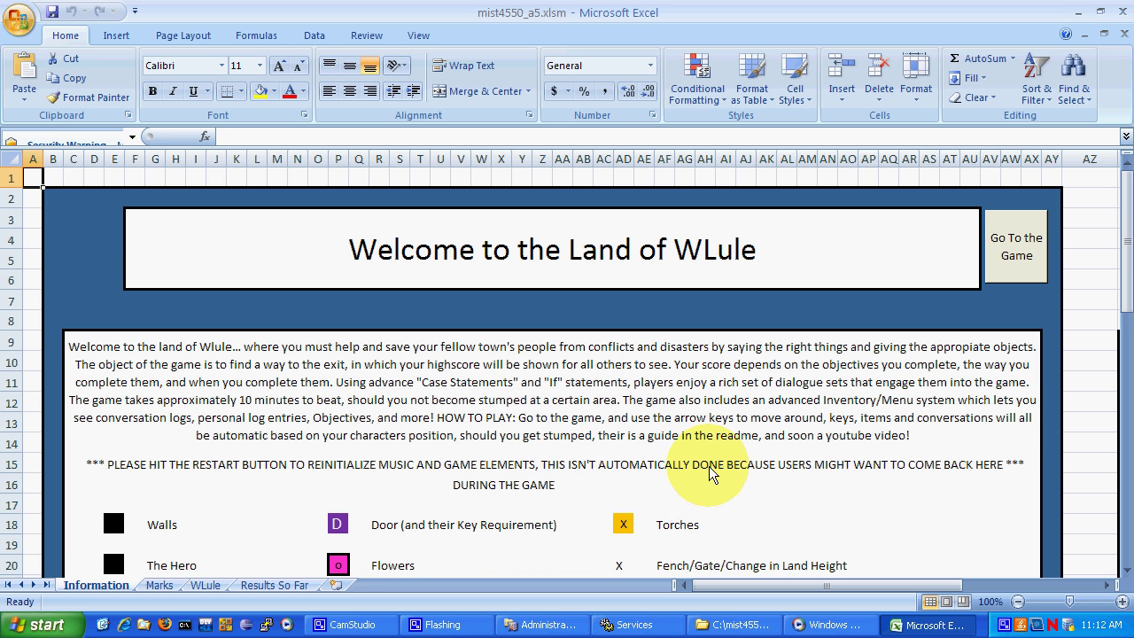
- Enter the game map and walk the hero out of My House to V10
{"action": "left_click", "coordinate": [1017, 239]}
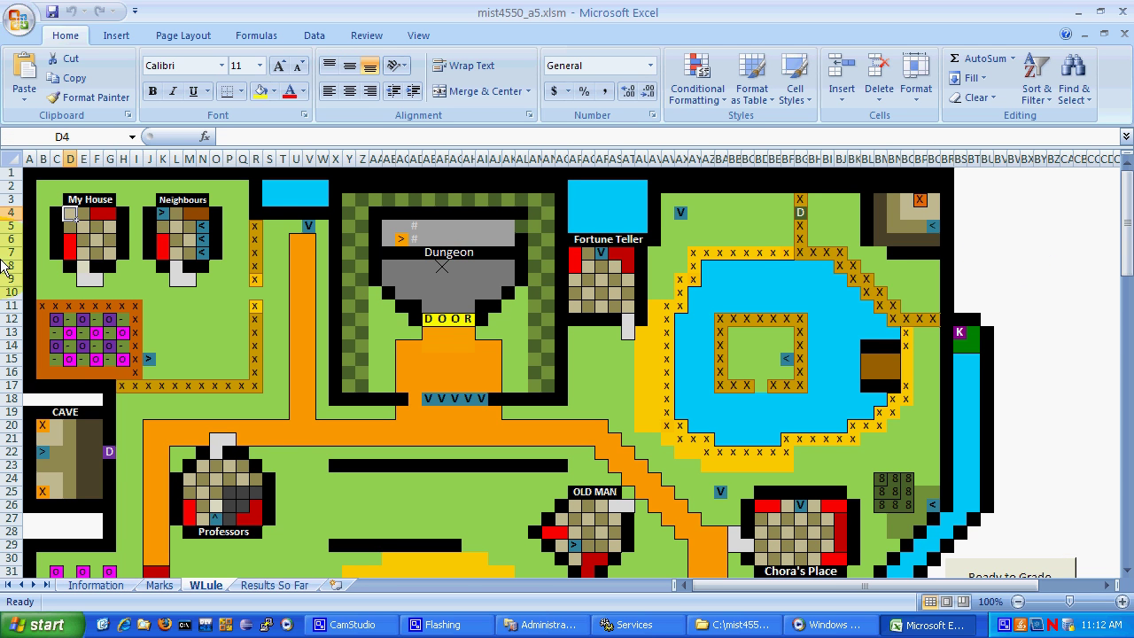
{"action": "key", "text": "Right"}
{"action": "key", "text": "Down"}
{"action": "key", "text": "Down"}
{"action": "key", "text": "Down"}
{"action": "key", "text": "Down"}
{"action": "key", "text": "Down"}
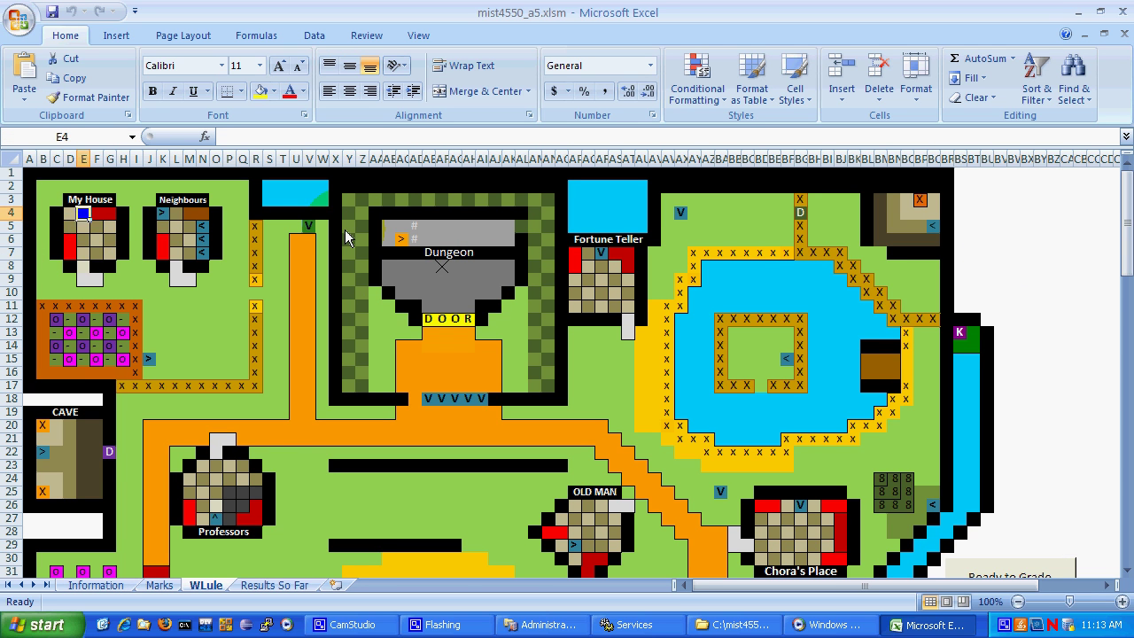
{"action": "key", "text": "Down"}
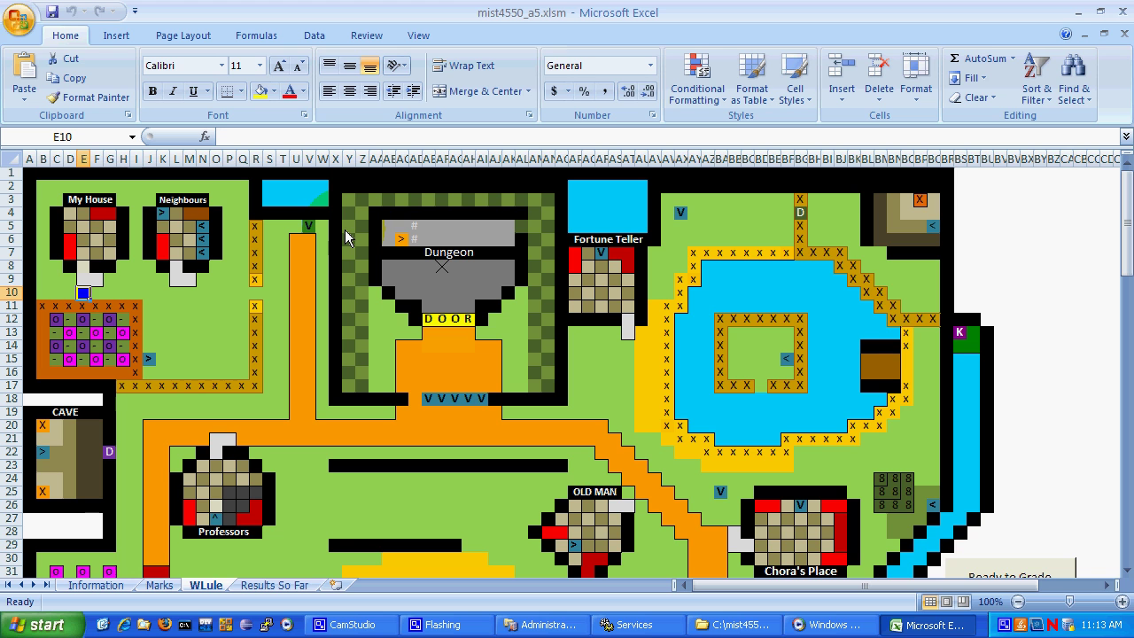
{"action": "key", "text": "Right"}
{"action": "key", "text": "Right"}
{"action": "key", "text": "Right"}
{"action": "key", "text": "Right"}
{"action": "key", "text": "Right"}
{"action": "key", "text": "Right"}
{"action": "key", "text": "Right"}
{"action": "key", "text": "Right"}
{"action": "key", "text": "Right"}
{"action": "key", "text": "Right"}
{"action": "key", "text": "Right"}
{"action": "key", "text": "Right"}
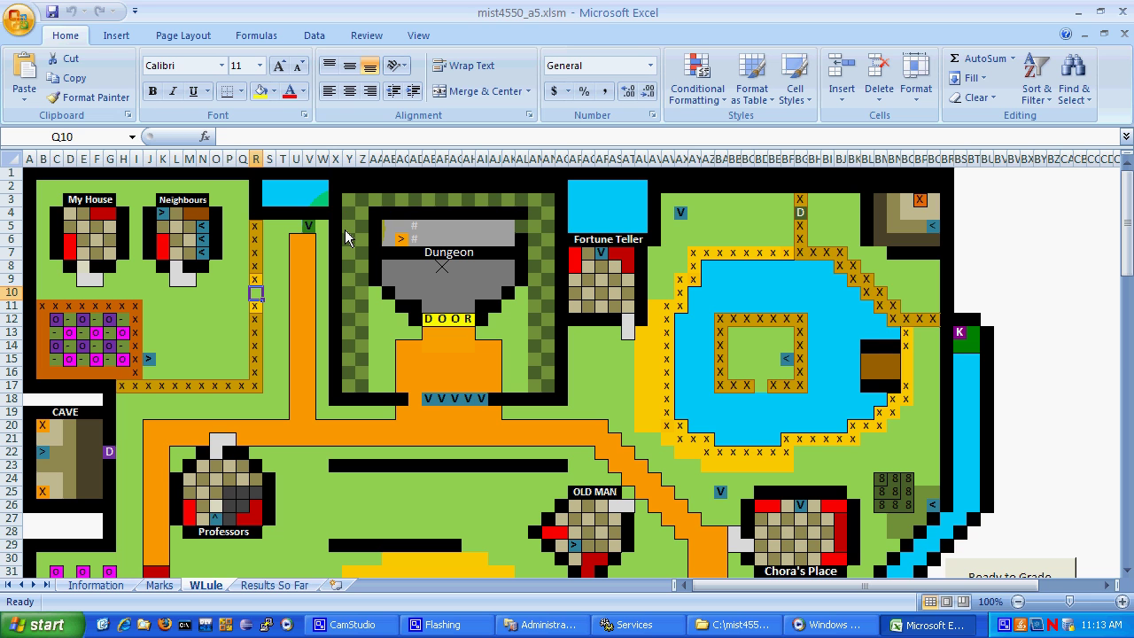
{"action": "key", "text": "Right"}
{"action": "key", "text": "Right"}
{"action": "key", "text": "Right"}
{"action": "key", "text": "Right"}
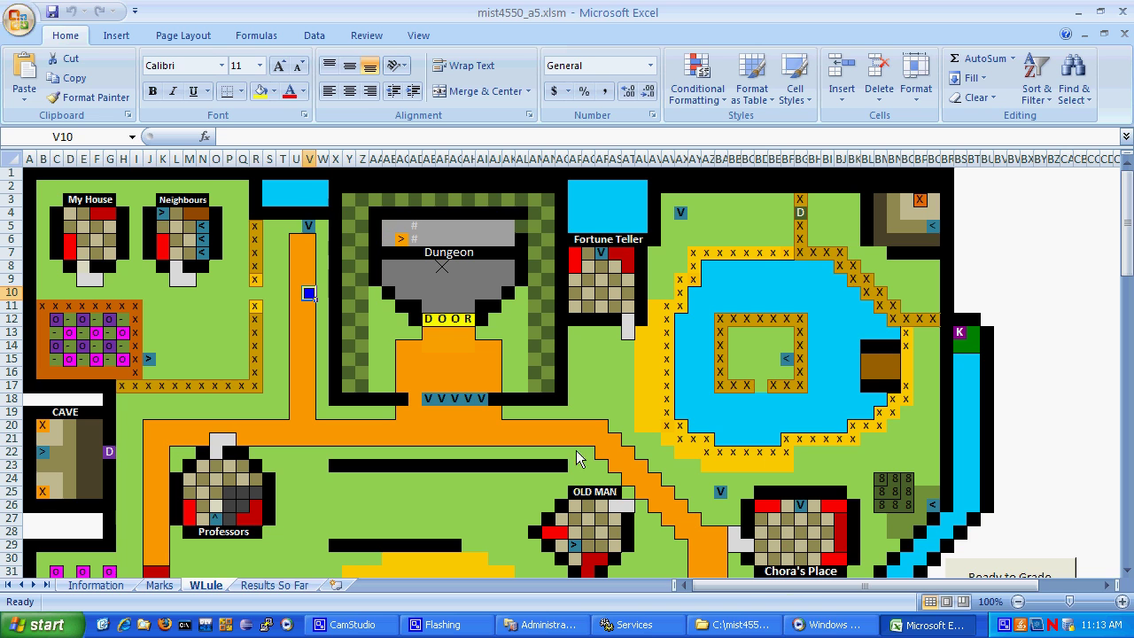
- Adjust Windows Media Player's music volume, then minimize the player
{"action": "left_click", "coordinate": [820, 624]}
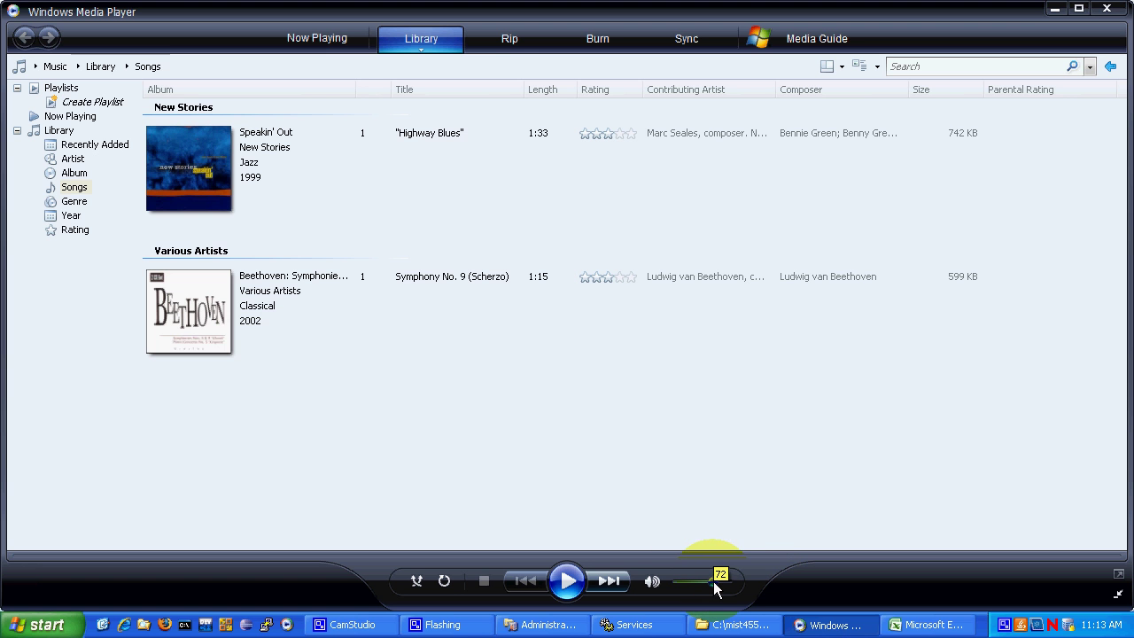
{"action": "left_click", "coordinate": [681, 581]}
{"action": "left_click", "coordinate": [699, 581]}
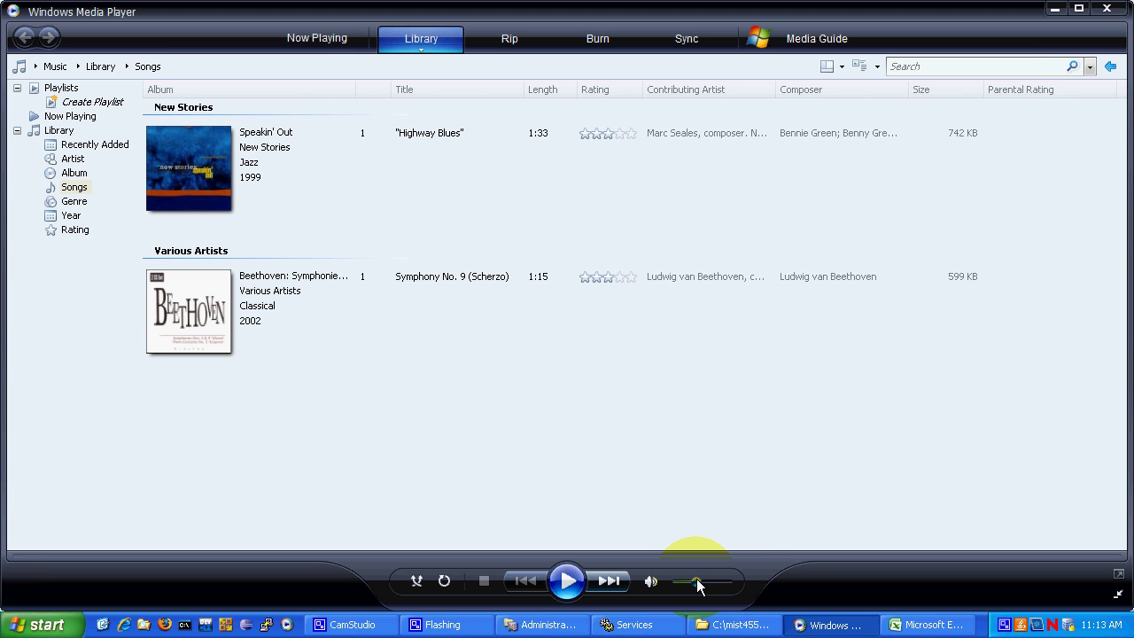
{"action": "left_click", "coordinate": [1056, 9]}
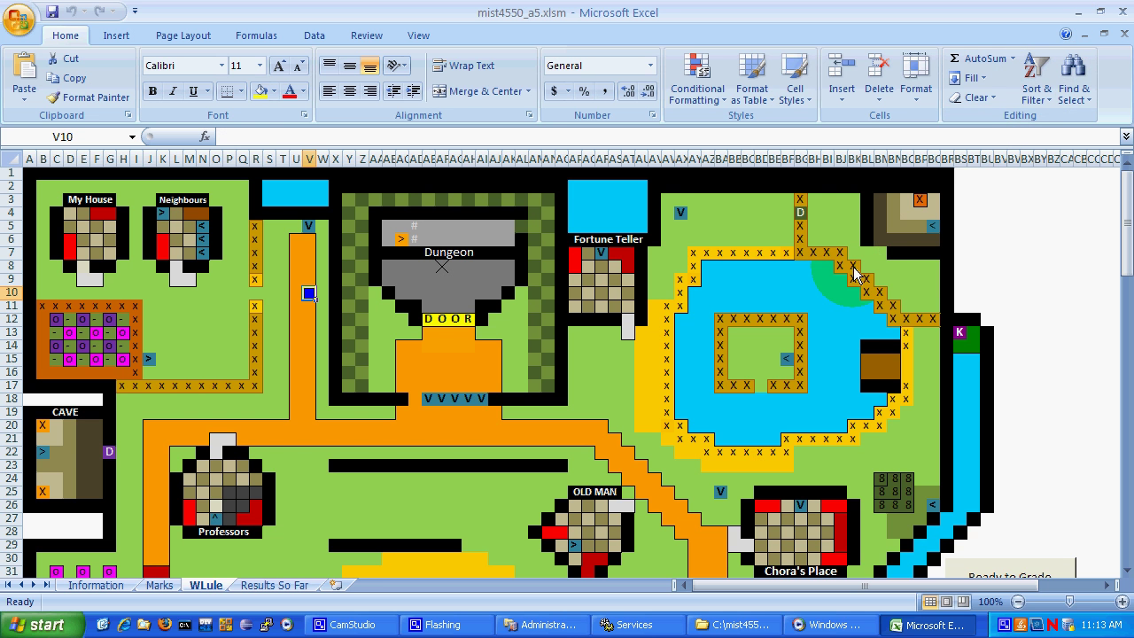
- Walk the hero down column V, along row 19, then up to row 5 beside the Dungeon
{"action": "key", "text": "Down"}
{"action": "key", "text": "Down"}
{"action": "key", "text": "Down"}
{"action": "key", "text": "Down"}
{"action": "key", "text": "Down"}
{"action": "key", "text": "Down"}
{"action": "key", "text": "Down"}
{"action": "key", "text": "Down"}
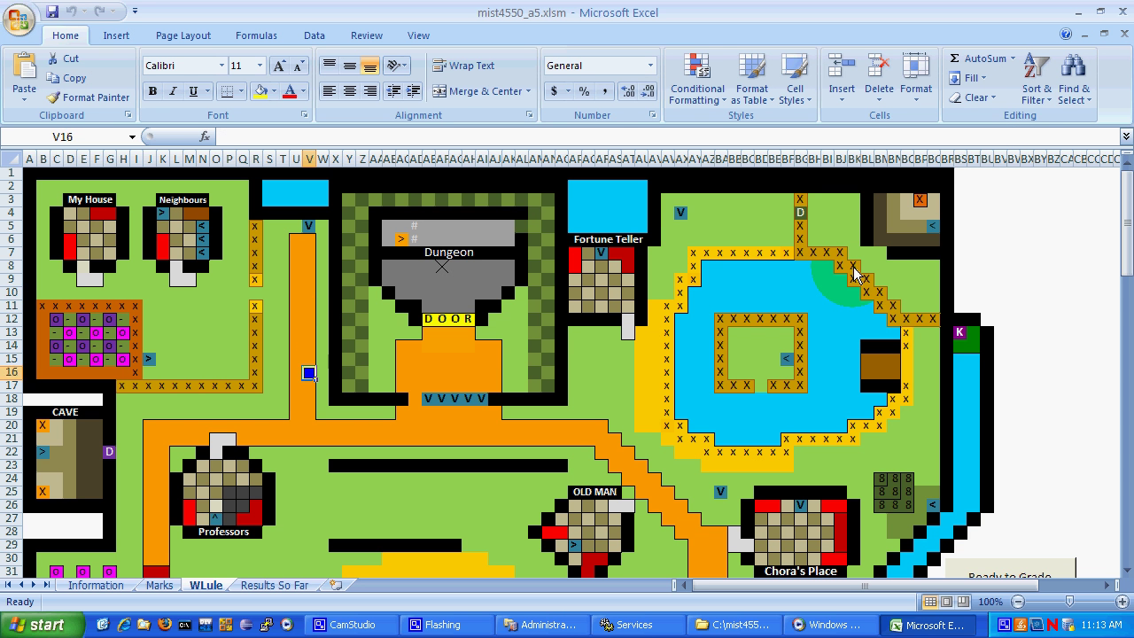
{"action": "key", "text": "Down"}
{"action": "key", "text": "Right"}
{"action": "key", "text": "Right"}
{"action": "key", "text": "Right"}
{"action": "key", "text": "Right"}
{"action": "key", "text": "Right"}
{"action": "key", "text": "Right"}
{"action": "key", "text": "Right"}
{"action": "key", "text": "Right"}
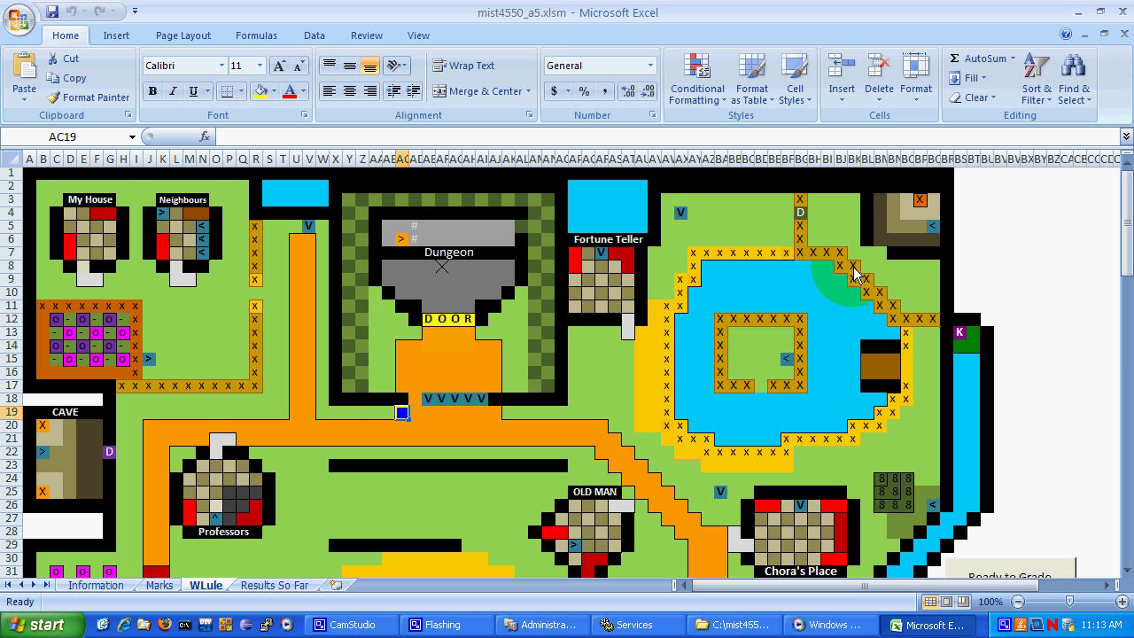
{"action": "key", "text": "Up"}
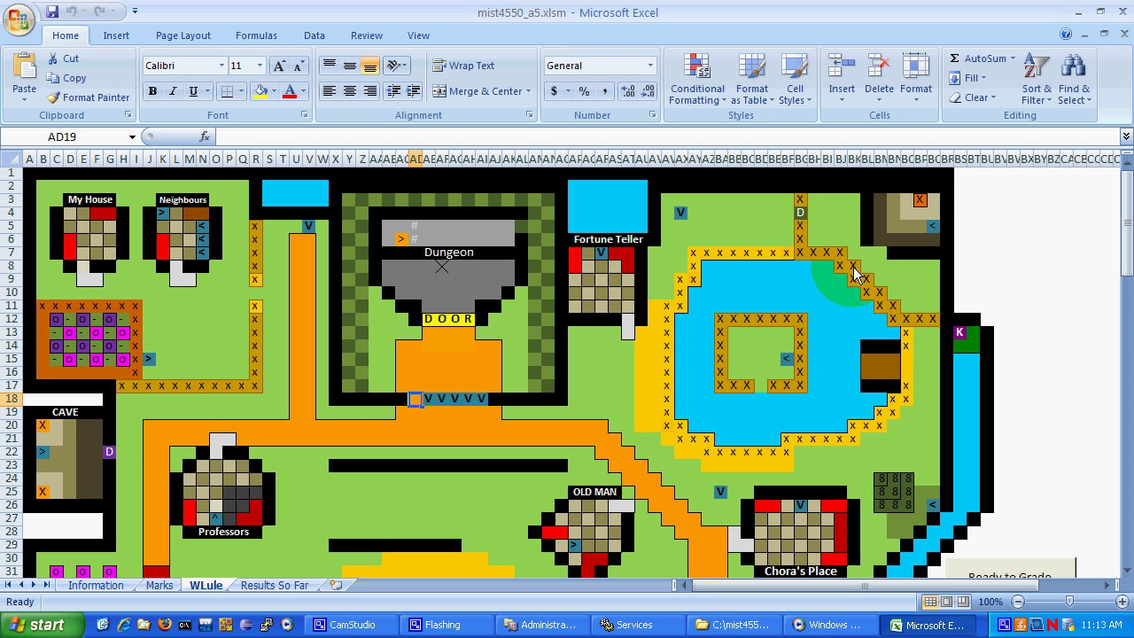
{"action": "key", "text": "Up"}
{"action": "key", "text": "Up"}
{"action": "key", "text": "Up"}
{"action": "key", "text": "Right"}
{"action": "key", "text": "Right"}
{"action": "key", "text": "Right"}
{"action": "key", "text": "Right"}
{"action": "key", "text": "Right"}
{"action": "key", "text": "Right"}
{"action": "key", "text": "Right"}
{"action": "key", "text": "Right"}
{"action": "key", "text": "Right"}
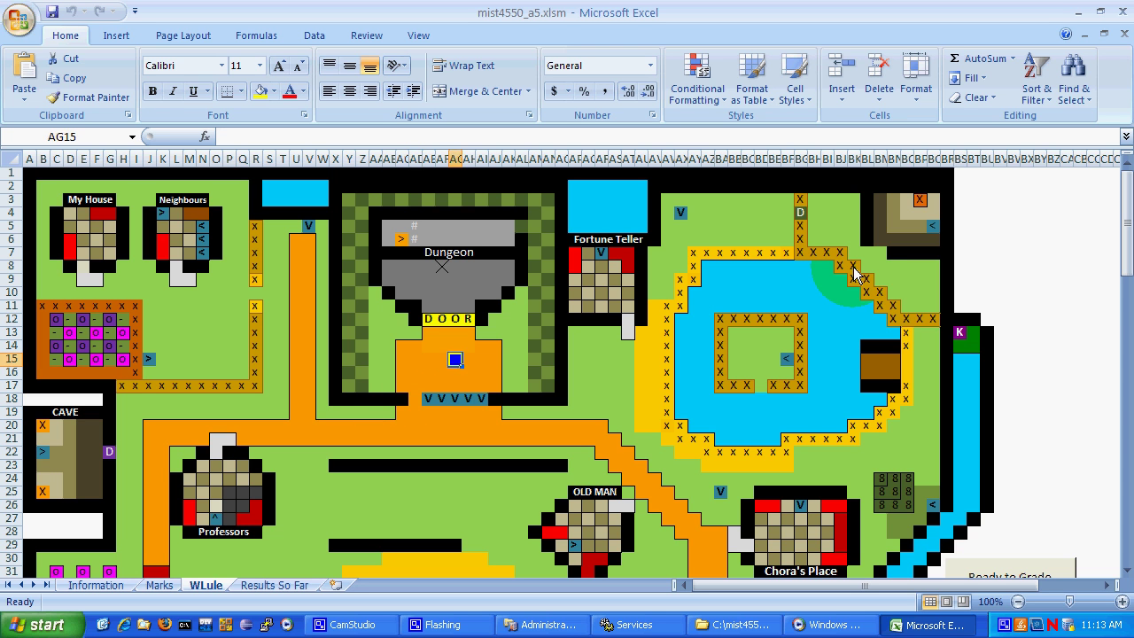
{"action": "key", "text": "Up"}
{"action": "key", "text": "Up"}
{"action": "key", "text": "Up"}
{"action": "key", "text": "Up"}
{"action": "key", "text": "Up"}
{"action": "key", "text": "Up"}
{"action": "key", "text": "Up"}
{"action": "key", "text": "Up"}
{"action": "key", "text": "Up"}
{"action": "key", "text": "Up"}
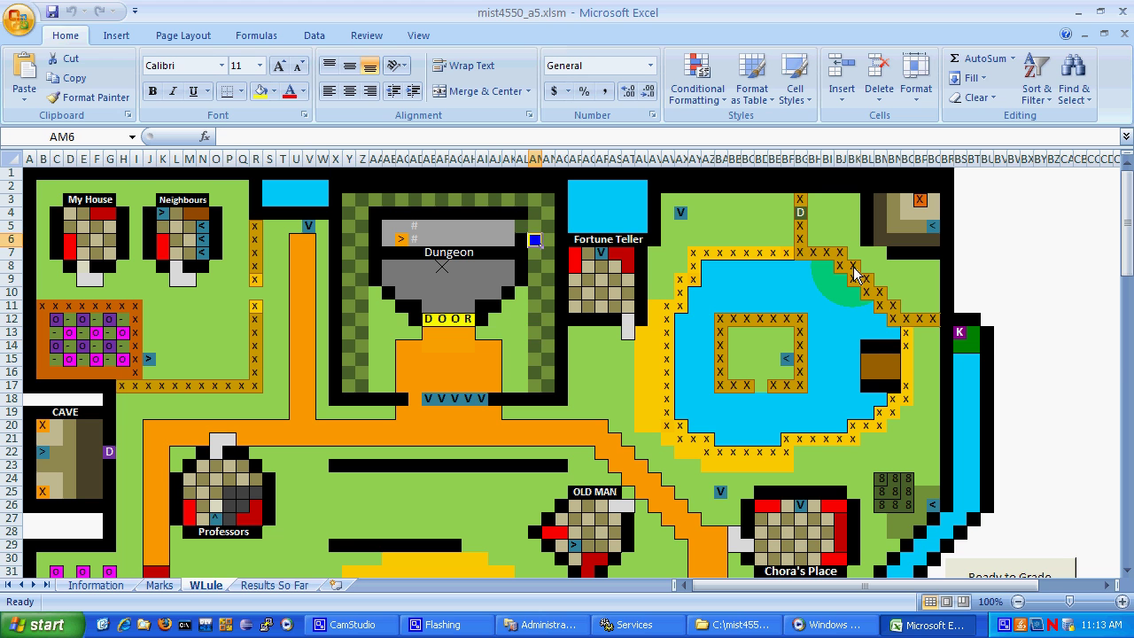
{"action": "key", "text": "Left"}
{"action": "key", "text": "Left"}
- Step onto the Dungeon's locked spot, dismiss the JailBreak 'won't open' messages, and step right
{"action": "key", "text": "Left"}
{"action": "key", "text": "Left"}
{"action": "key", "text": "Left"}
{"action": "key", "text": "Left"}
{"action": "key", "text": "Left"}
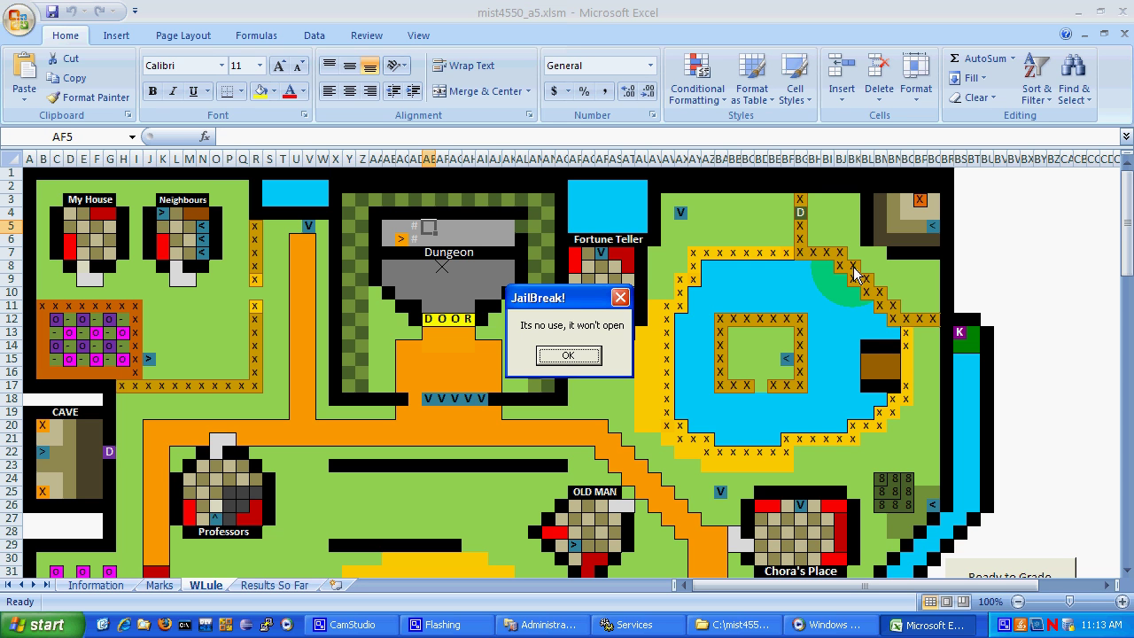
{"action": "key", "text": "Return"}
{"action": "key", "text": "Left"}
{"action": "key", "text": "Return"}
{"action": "key", "text": "Right"}
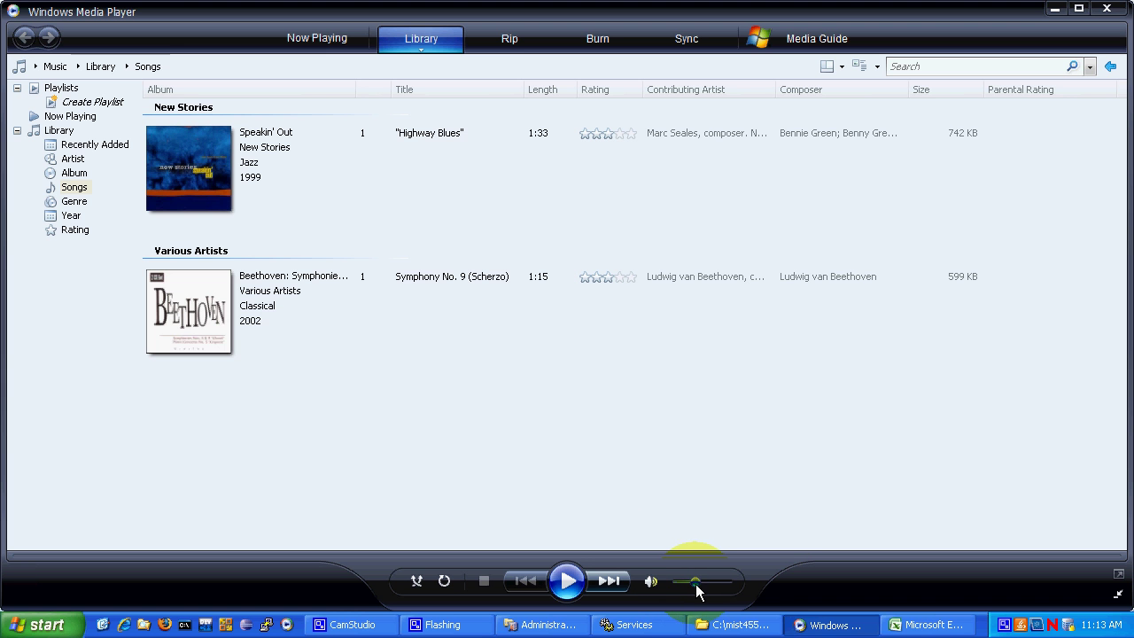
- Lower the player volume to 16, clear the JailBreak messages, and move the hero right along row 5
{"action": "left_click_drag", "start_coordinate": [697, 589], "coordinate": [685, 583]}
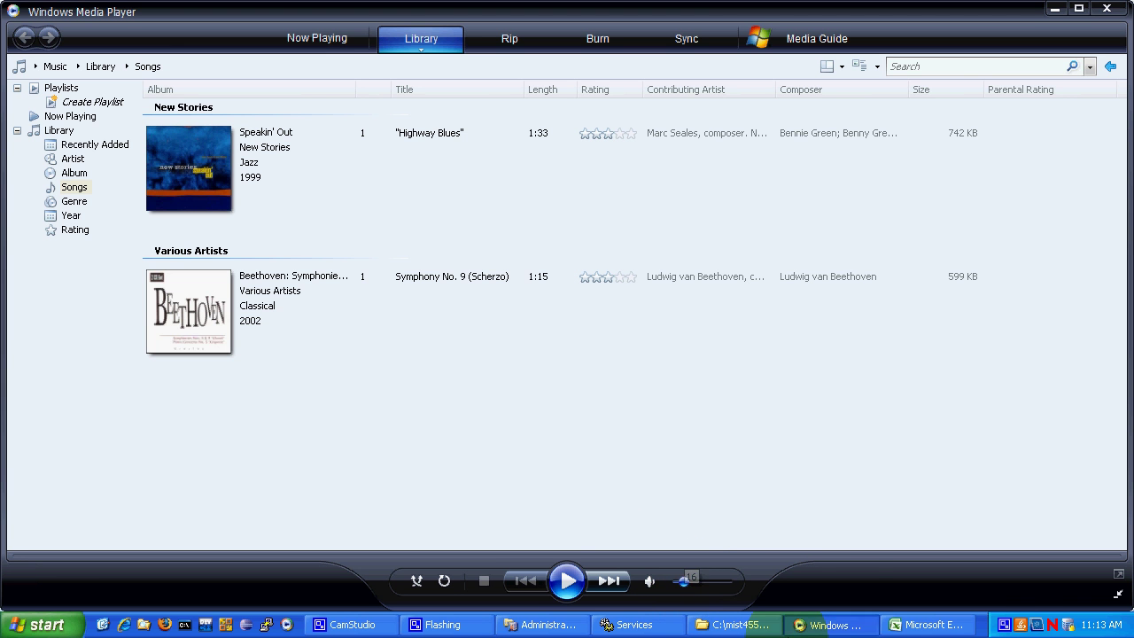
{"action": "left_click", "coordinate": [890, 632]}
{"action": "key", "text": "Left"}
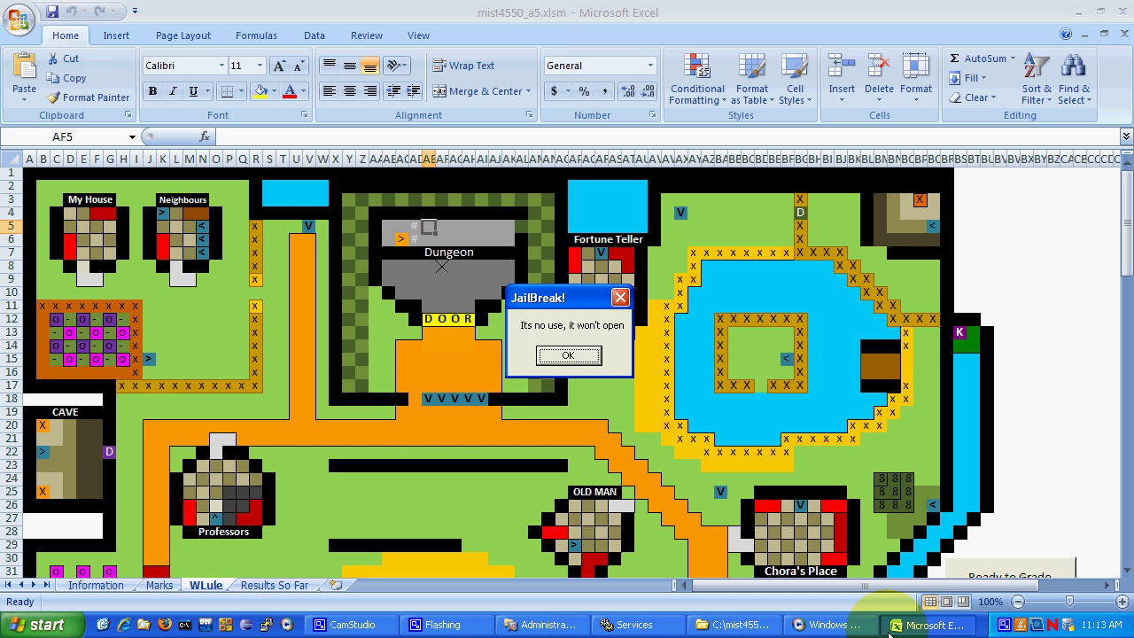
{"action": "left_click", "coordinate": [591, 356]}
{"action": "key", "text": "Left"}
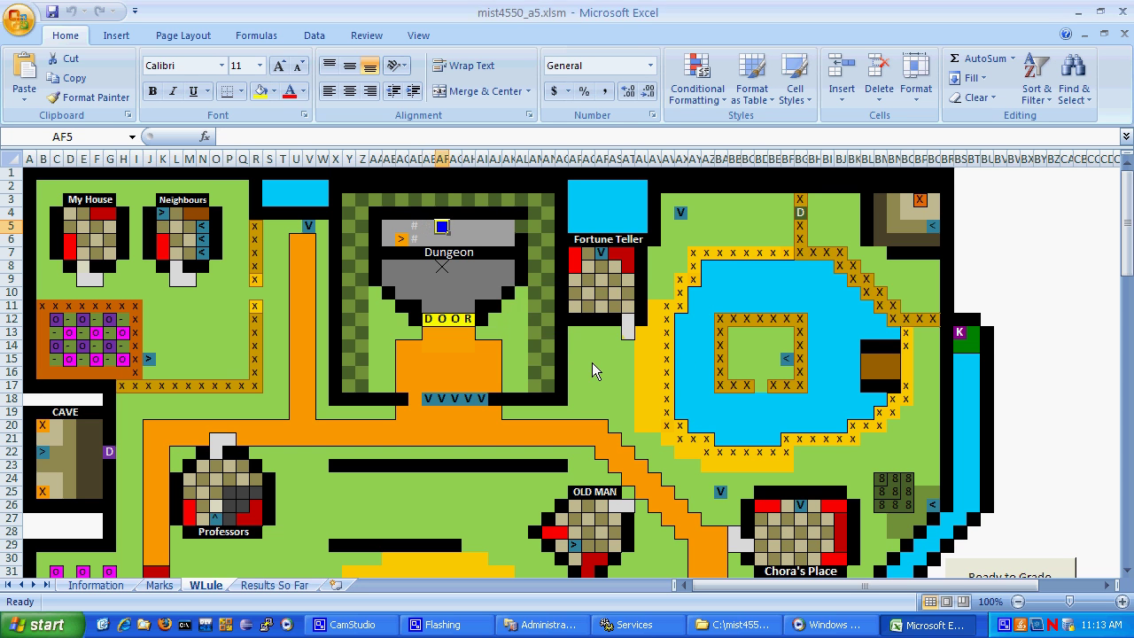
{"action": "left_click", "coordinate": [592, 362]}
{"action": "key", "text": "Left"}
{"action": "left_click", "coordinate": [592, 362]}
{"action": "key", "text": "Right"}
{"action": "key", "text": "Right"}
{"action": "key", "text": "Right"}
{"action": "key", "text": "Right"}
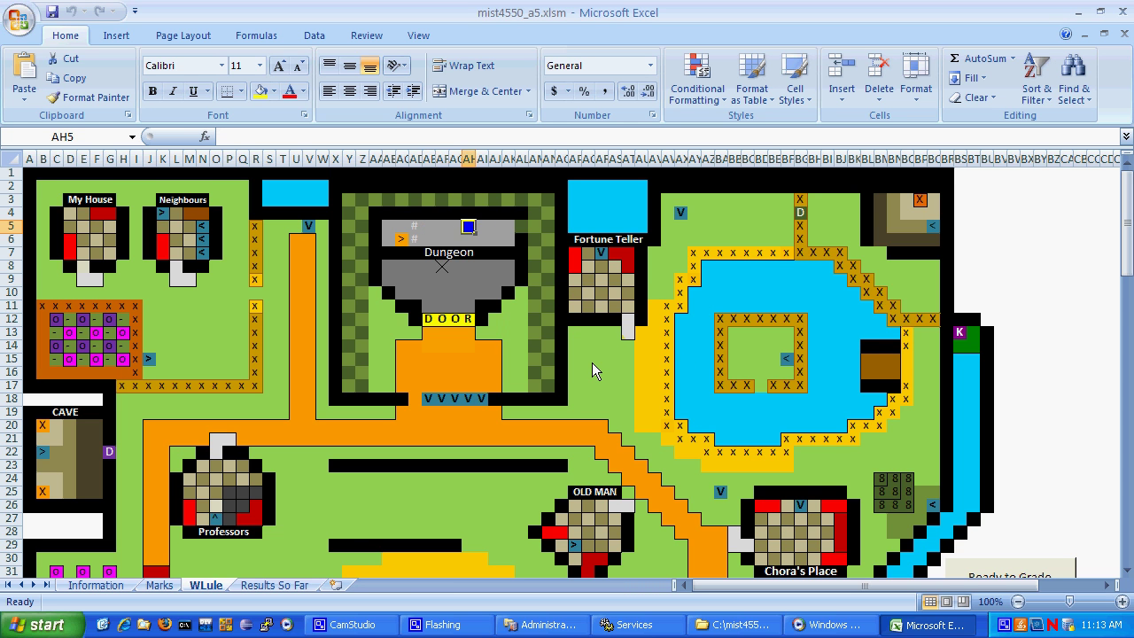